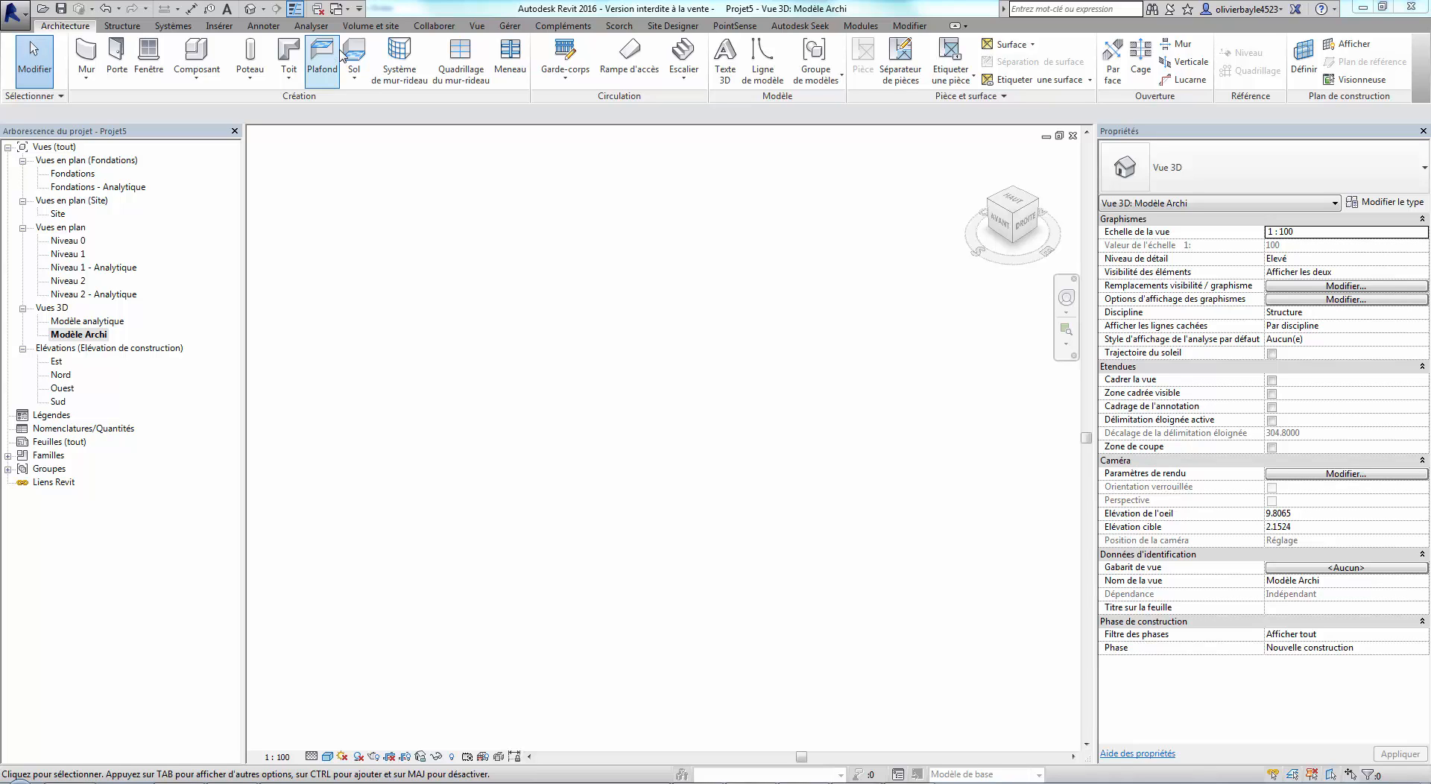
Sketch a rectangular ceiling of type Plafond 1 on the Fondations level with a 2.6000 level offset, about 8.4 m² in area.
{"action": "left_click", "coordinate": [321, 72]}
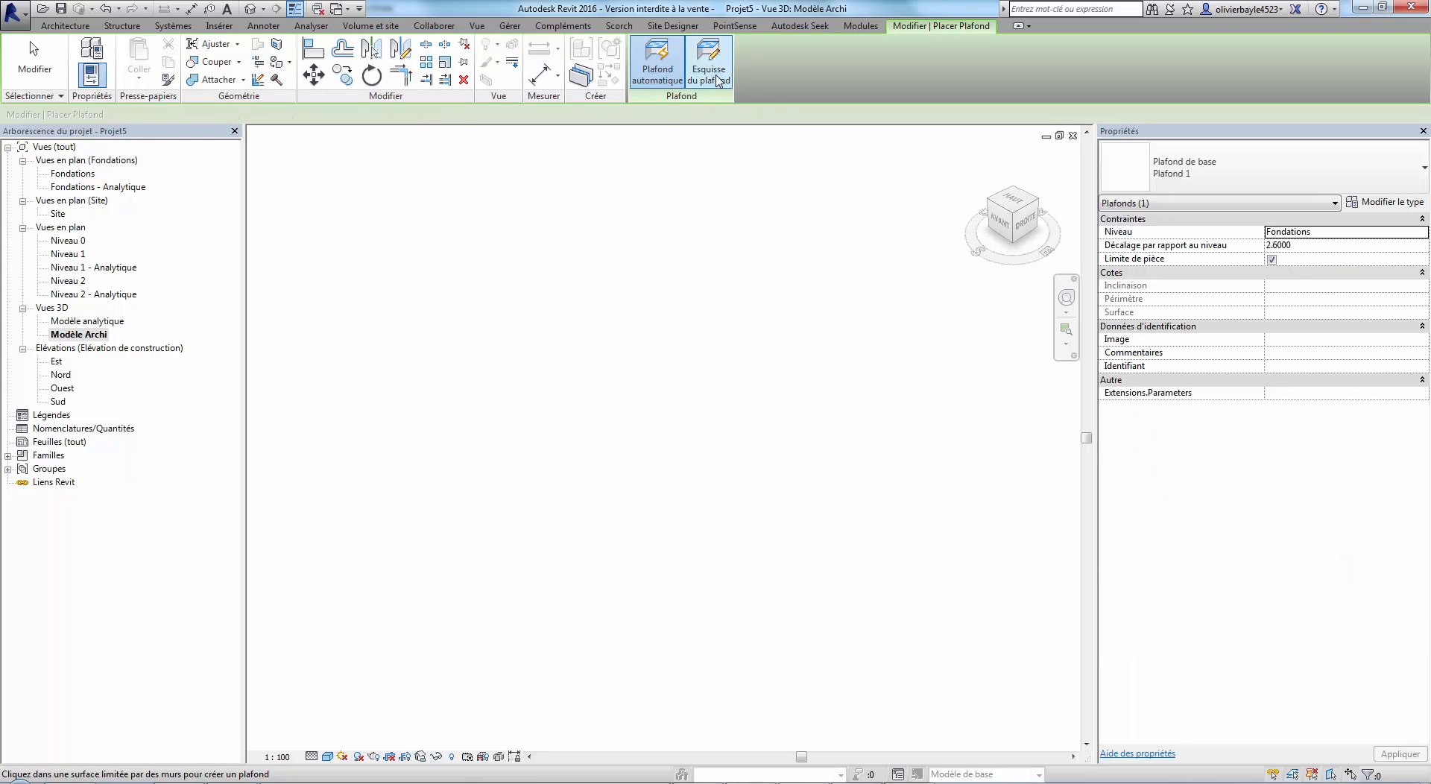
{"action": "left_click", "coordinate": [712, 74]}
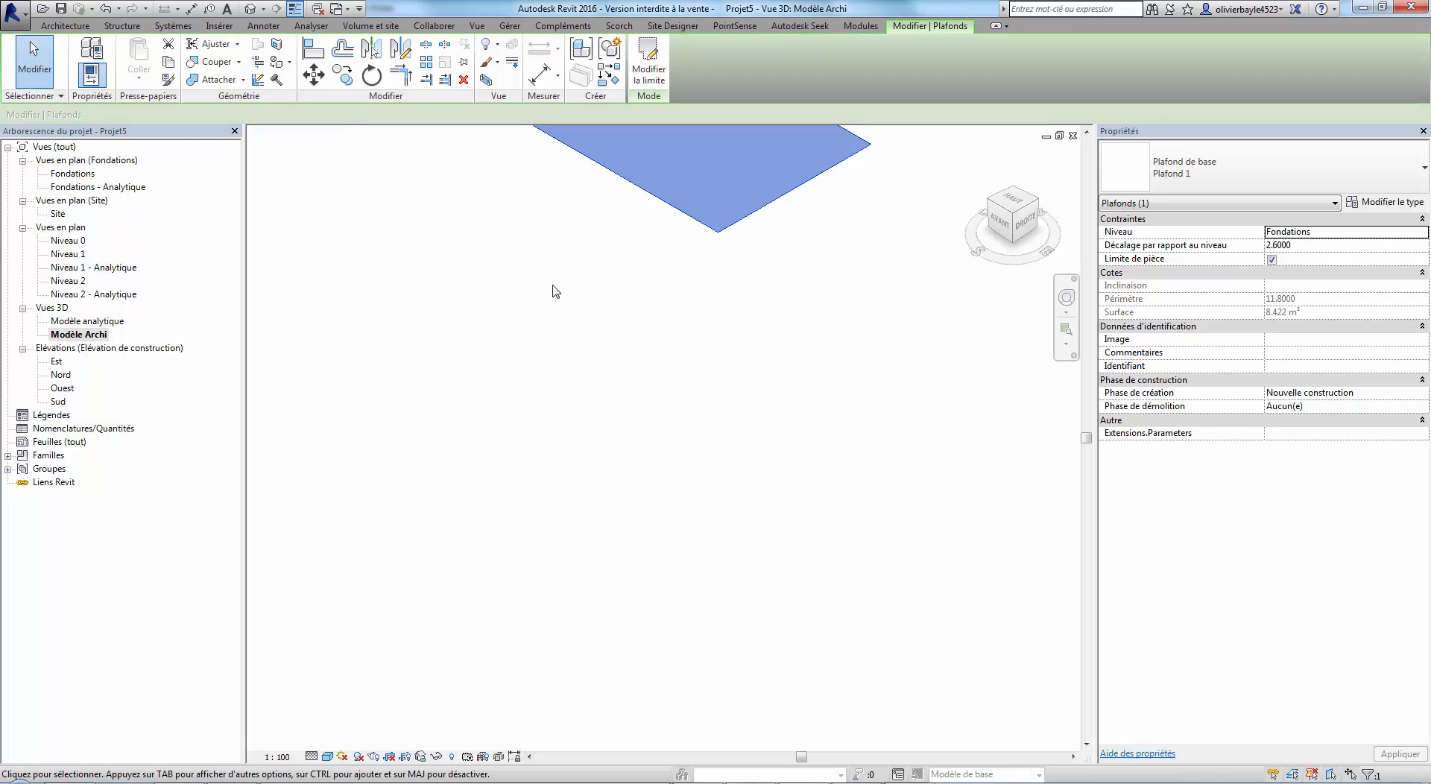
{"action": "middle_click_drag", "start_coordinate": [658, 275], "coordinate": [668, 502]}
{"action": "left_click_drag", "start_coordinate": [573, 516], "coordinate": [598, 464], "text": "shift"}
{"action": "middle_click_drag", "start_coordinate": [597, 464], "coordinate": [594, 470], "text": "shift"}
{"action": "left_click", "coordinate": [520, 193]}
{"action": "scroll", "coordinate": [1208, 64], "scroll_direction": "down", "scroll_amount": 2}
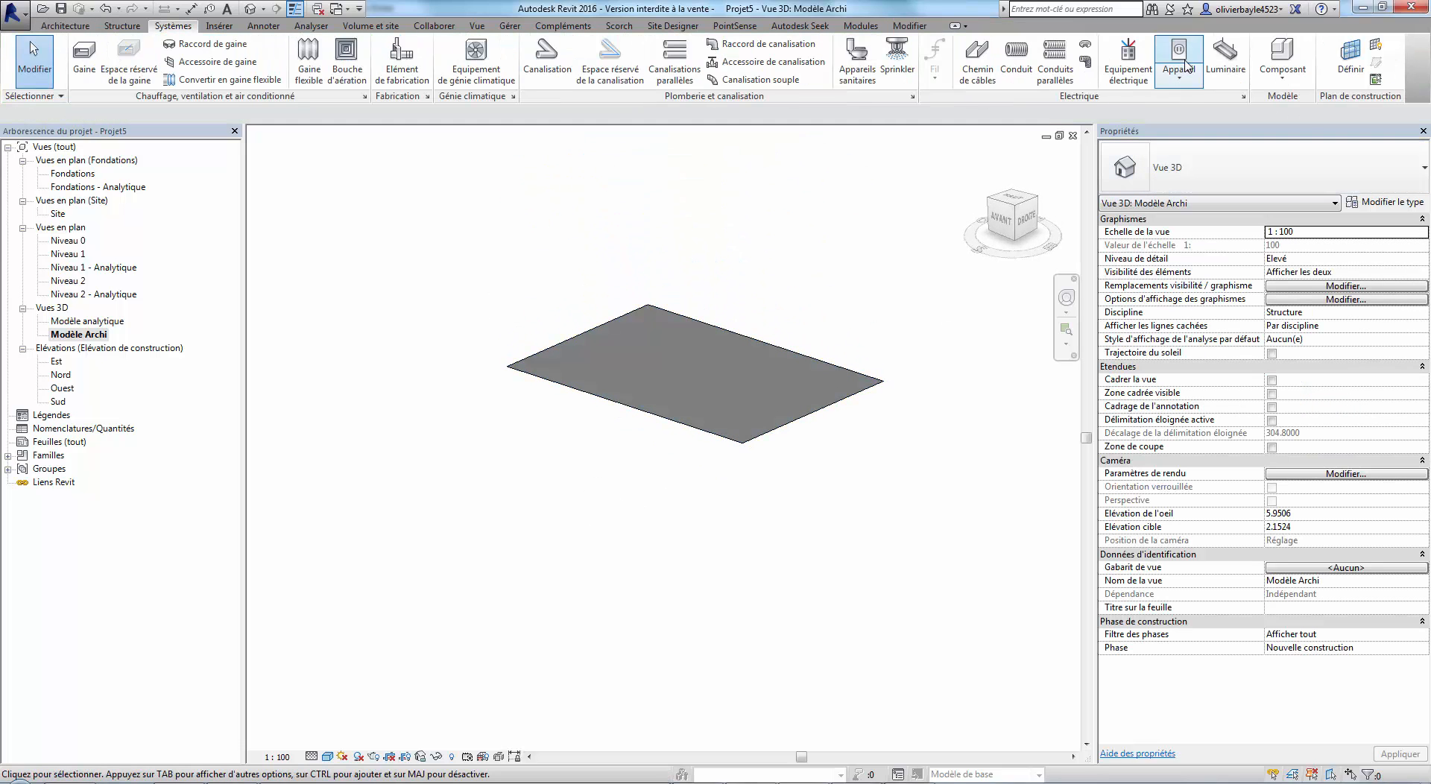
Load the light fixture family Plafonnier en saillie.rfa from the library folder Installations électriques > Luminaires > Au Plafond.
{"action": "left_click", "coordinate": [1227, 56]}
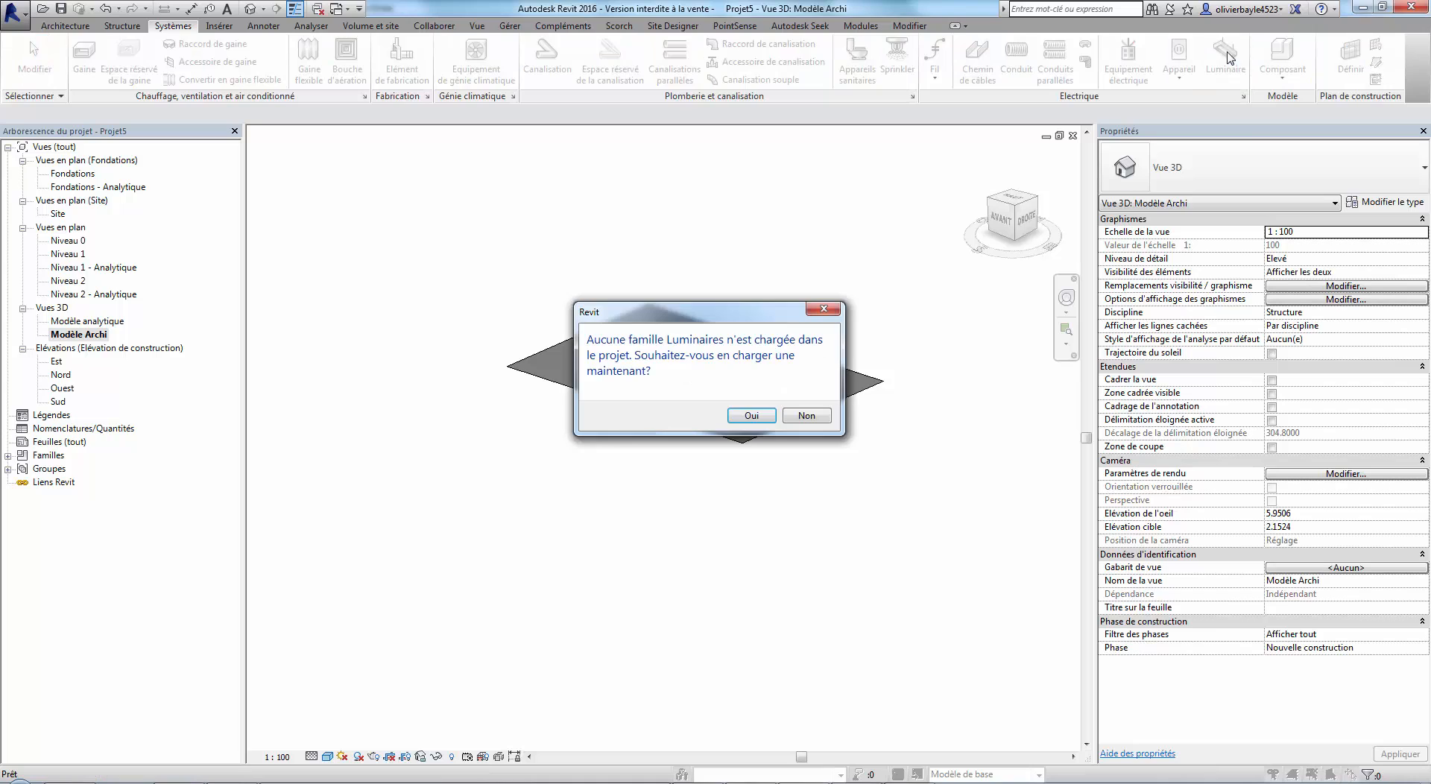
{"action": "left_click", "coordinate": [752, 415]}
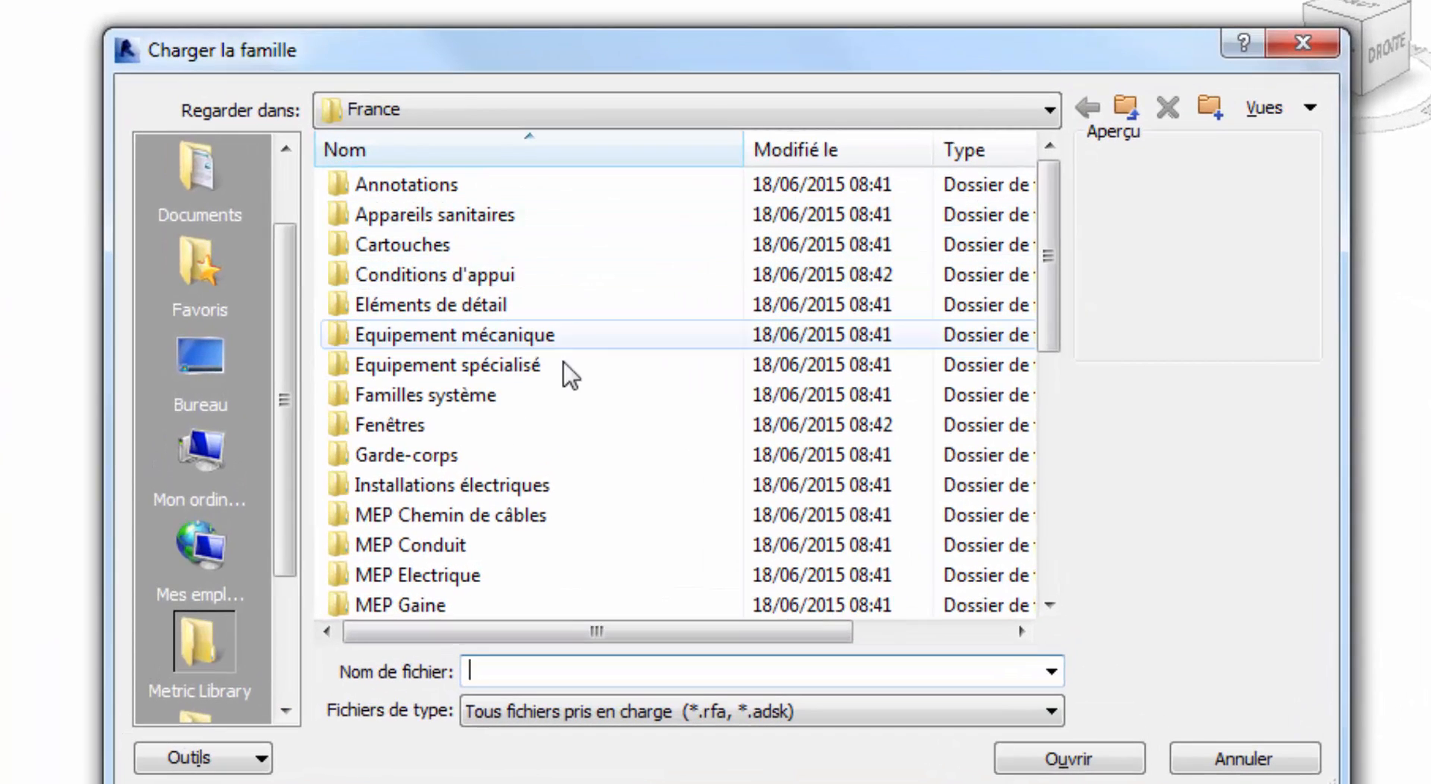
{"action": "double_click", "coordinate": [542, 485]}
{"action": "double_click", "coordinate": [429, 223]}
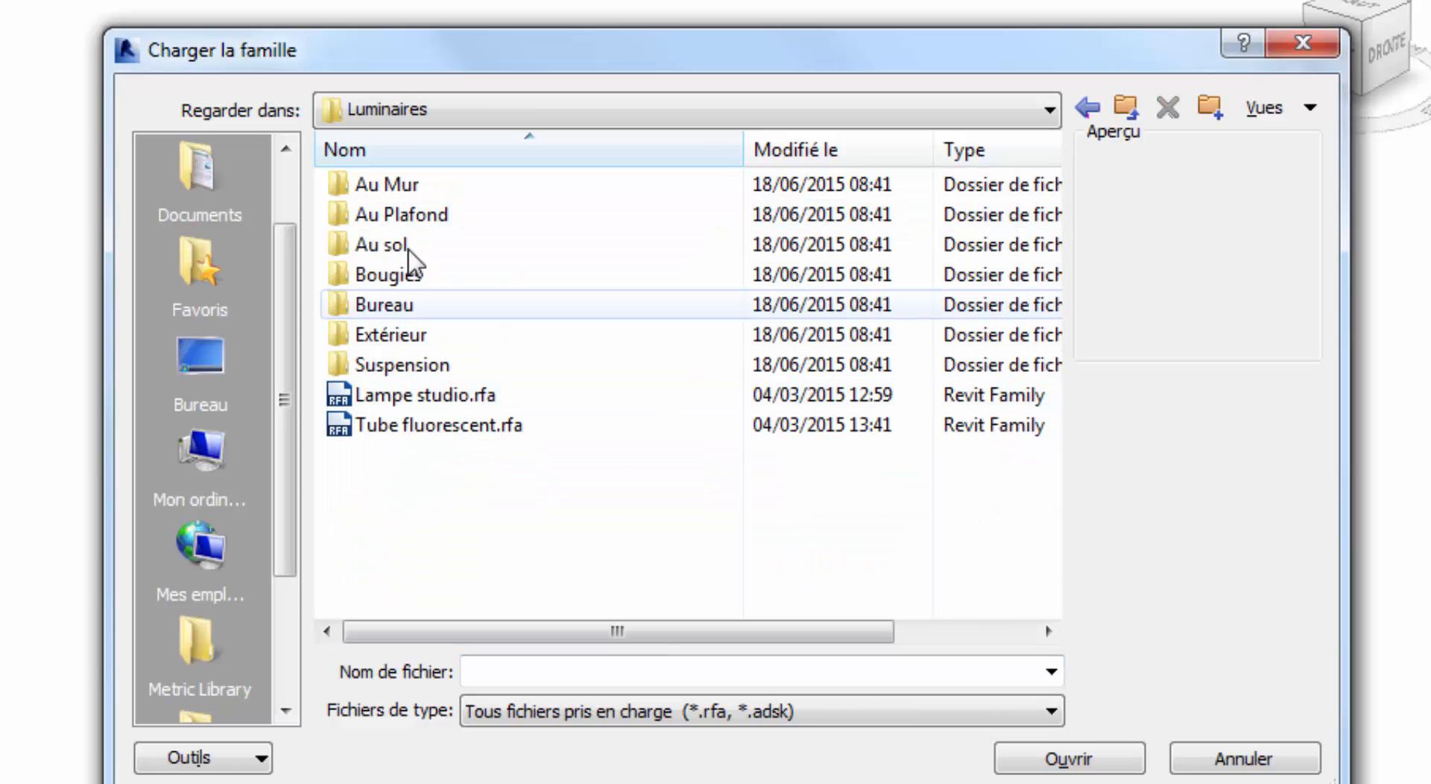
{"action": "double_click", "coordinate": [401, 216]}
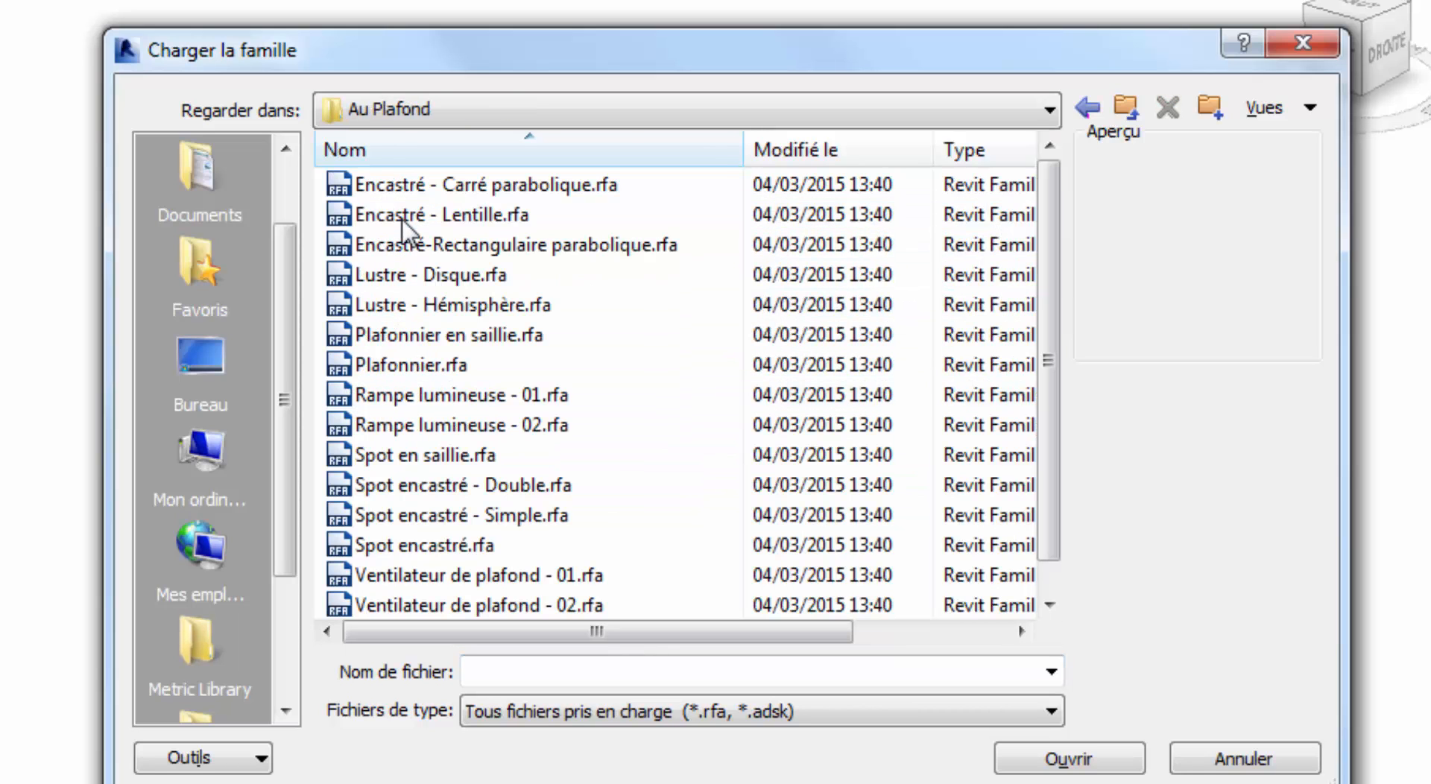
{"action": "double_click", "coordinate": [492, 336]}
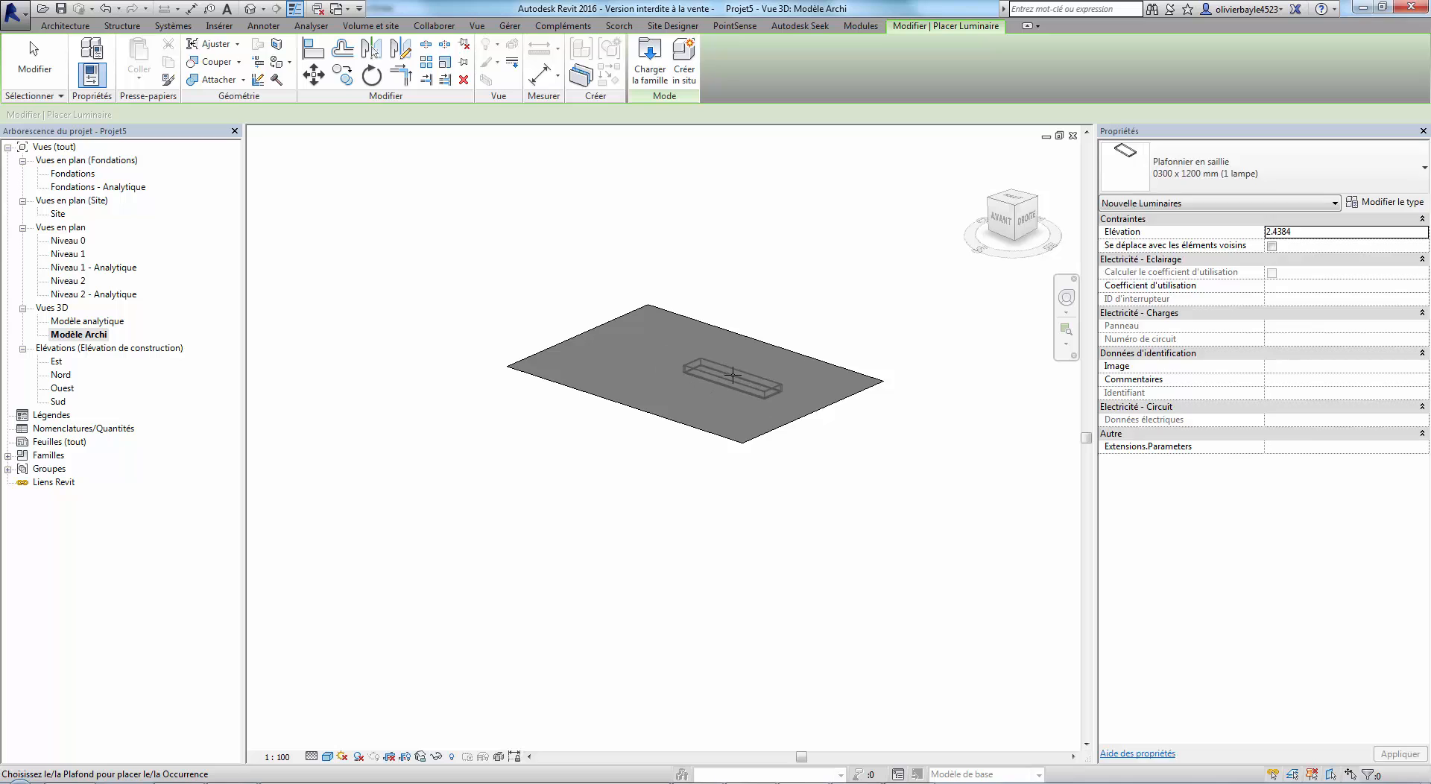
Place one Plafonnier en saillie fixture, type 0300 x 1200 mm (1 lampe), on the ceiling.
{"action": "middle_click_drag", "start_coordinate": [704, 388], "coordinate": [690, 499], "text": "shift"}
{"action": "key", "text": "Escape"}
{"action": "key", "text": "Escape"}
{"action": "middle_click_drag", "start_coordinate": [587, 406], "coordinate": [567, 399], "text": "shift"}
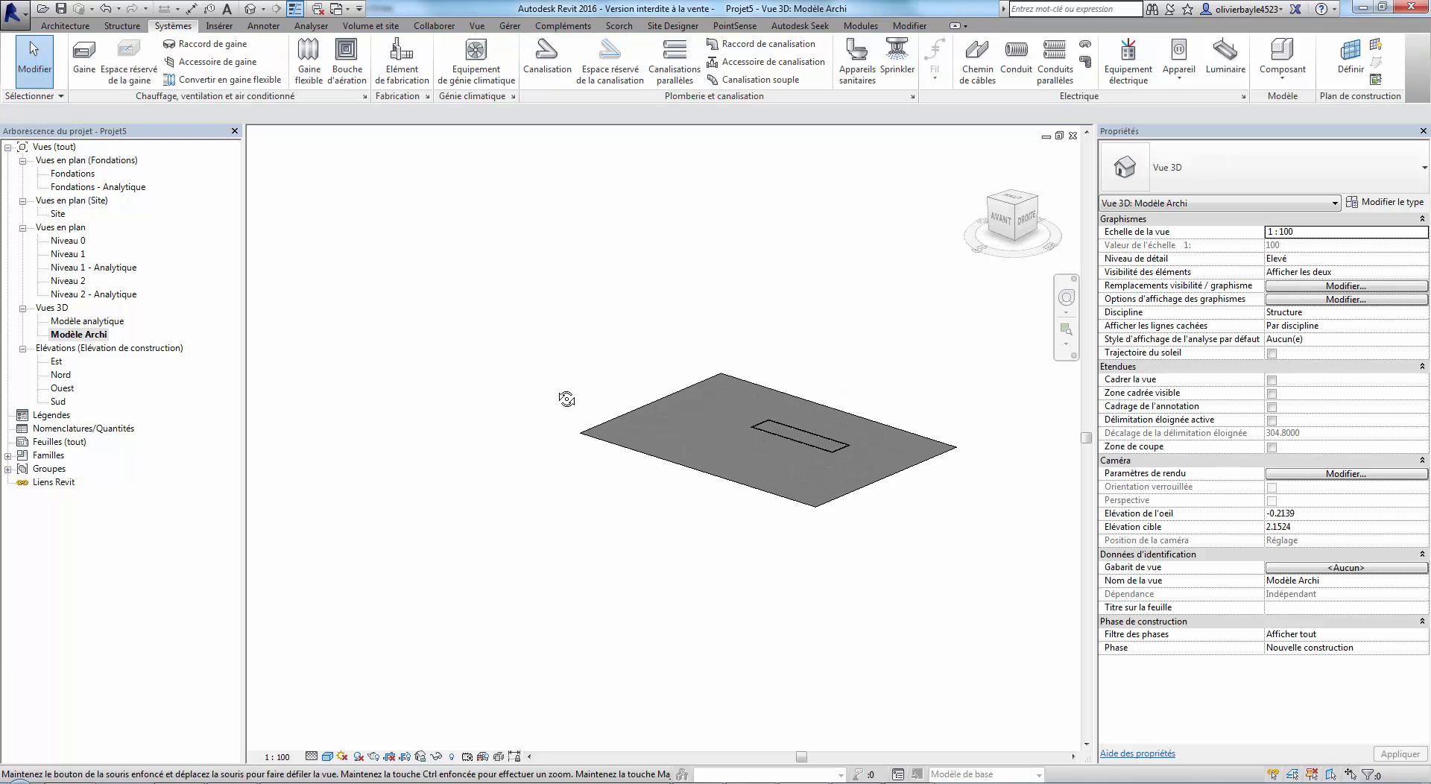
Sketch a rectangular BA20 structural floor slab of about 8 m² beside the ceiling on the Fondations level.
{"action": "left_click", "coordinate": [122, 27]}
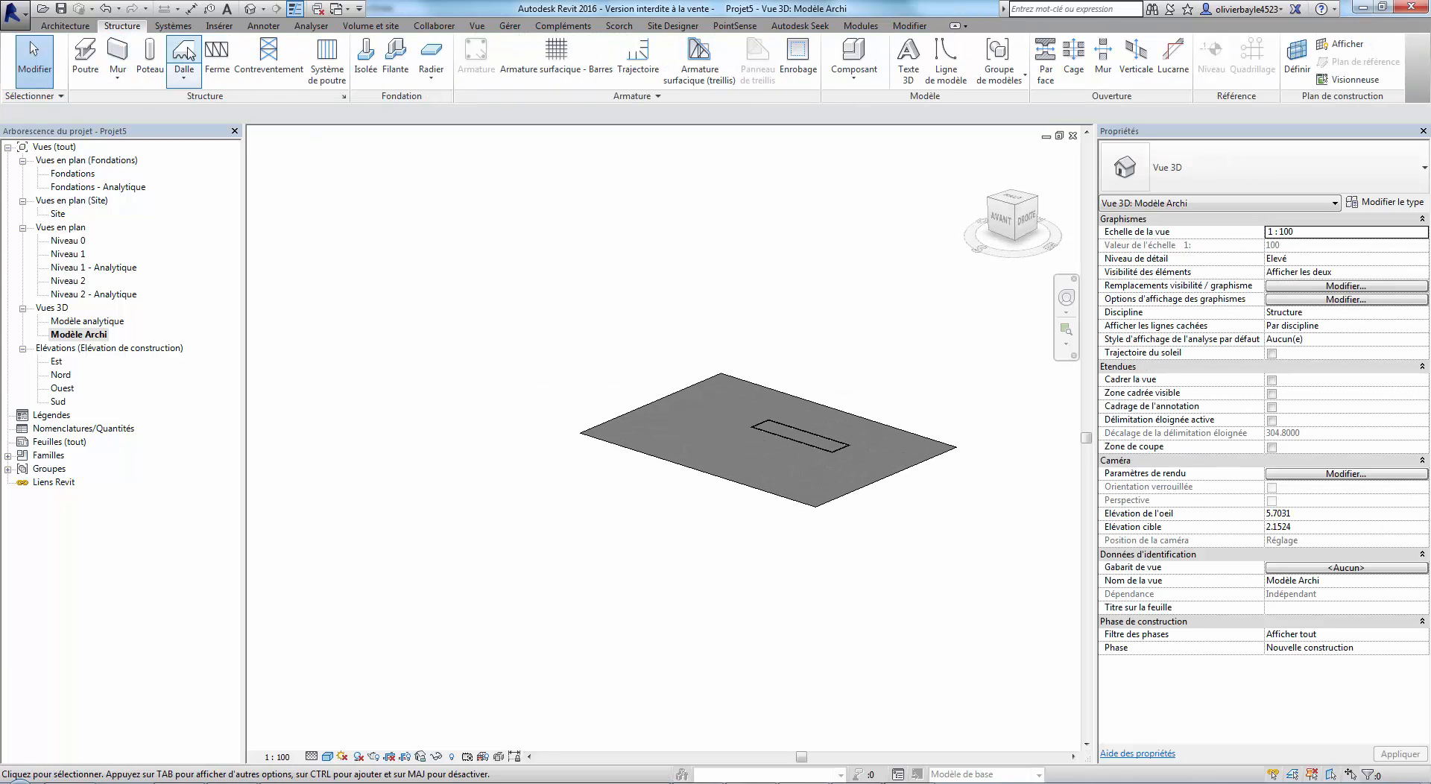
{"action": "left_click", "coordinate": [188, 51]}
{"action": "left_click", "coordinate": [790, 48]}
{"action": "left_click", "coordinate": [379, 528]}
{"action": "left_click", "coordinate": [742, 546]}
{"action": "left_click", "coordinate": [646, 73]}
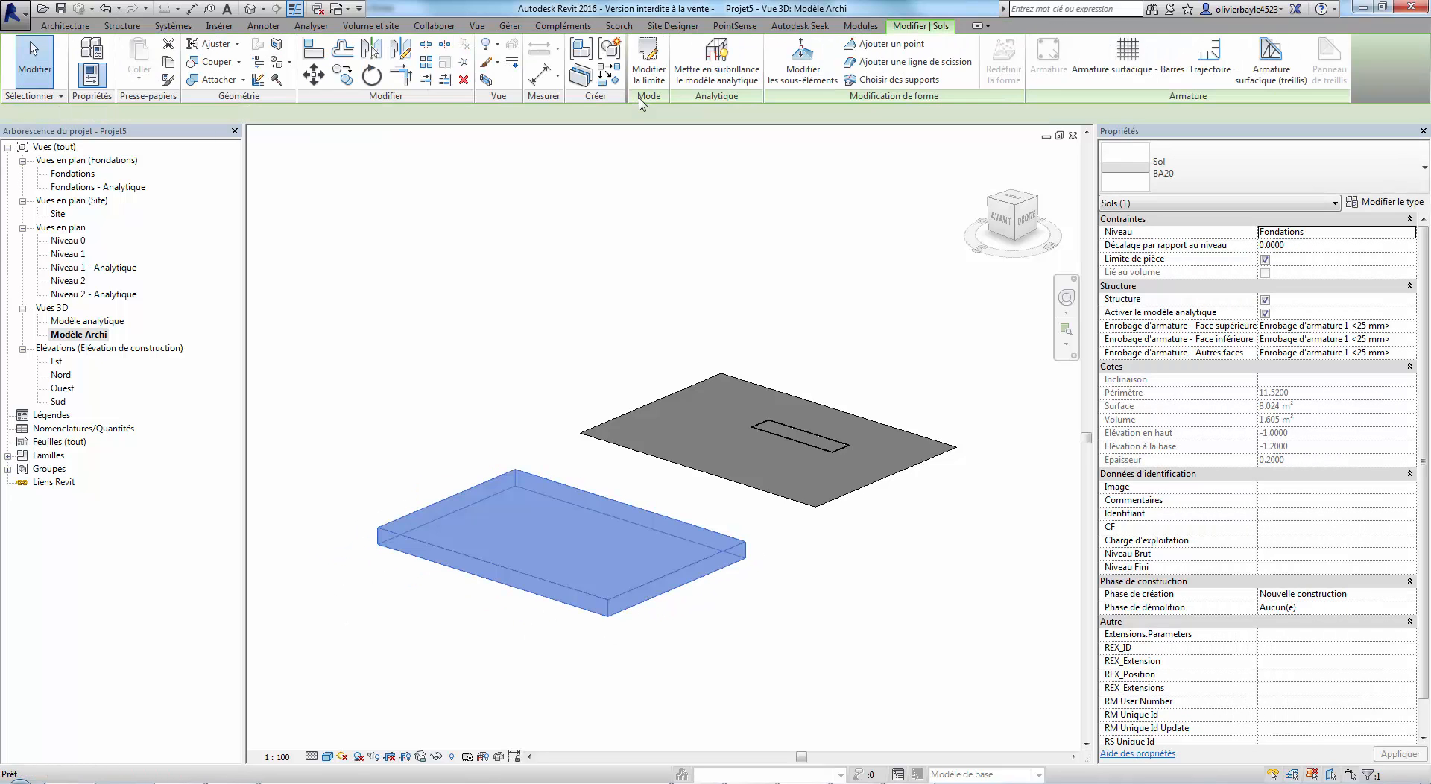
Try to rehost the light fixture from the ceiling onto the floor slab.
{"action": "left_click", "coordinate": [801, 445]}
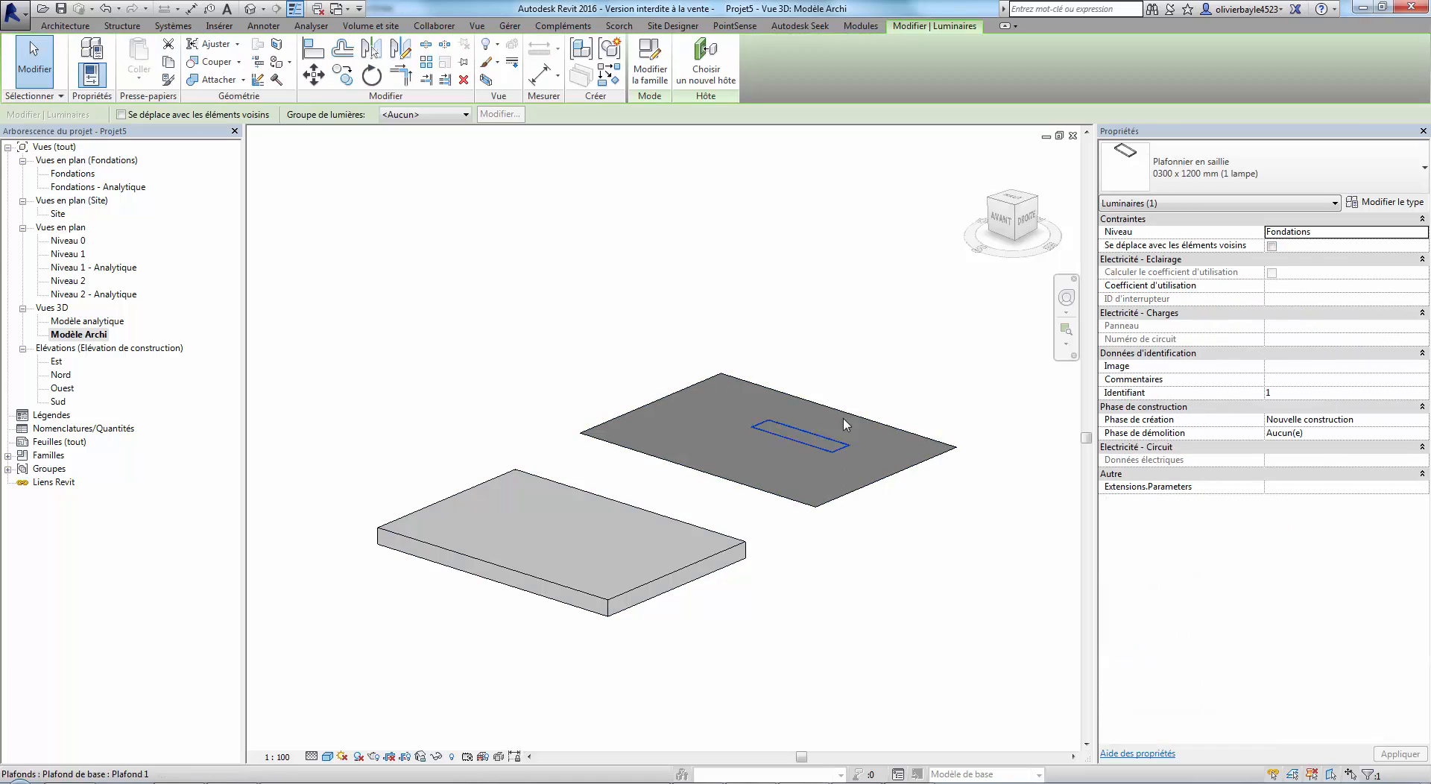
{"action": "left_click", "coordinate": [715, 70]}
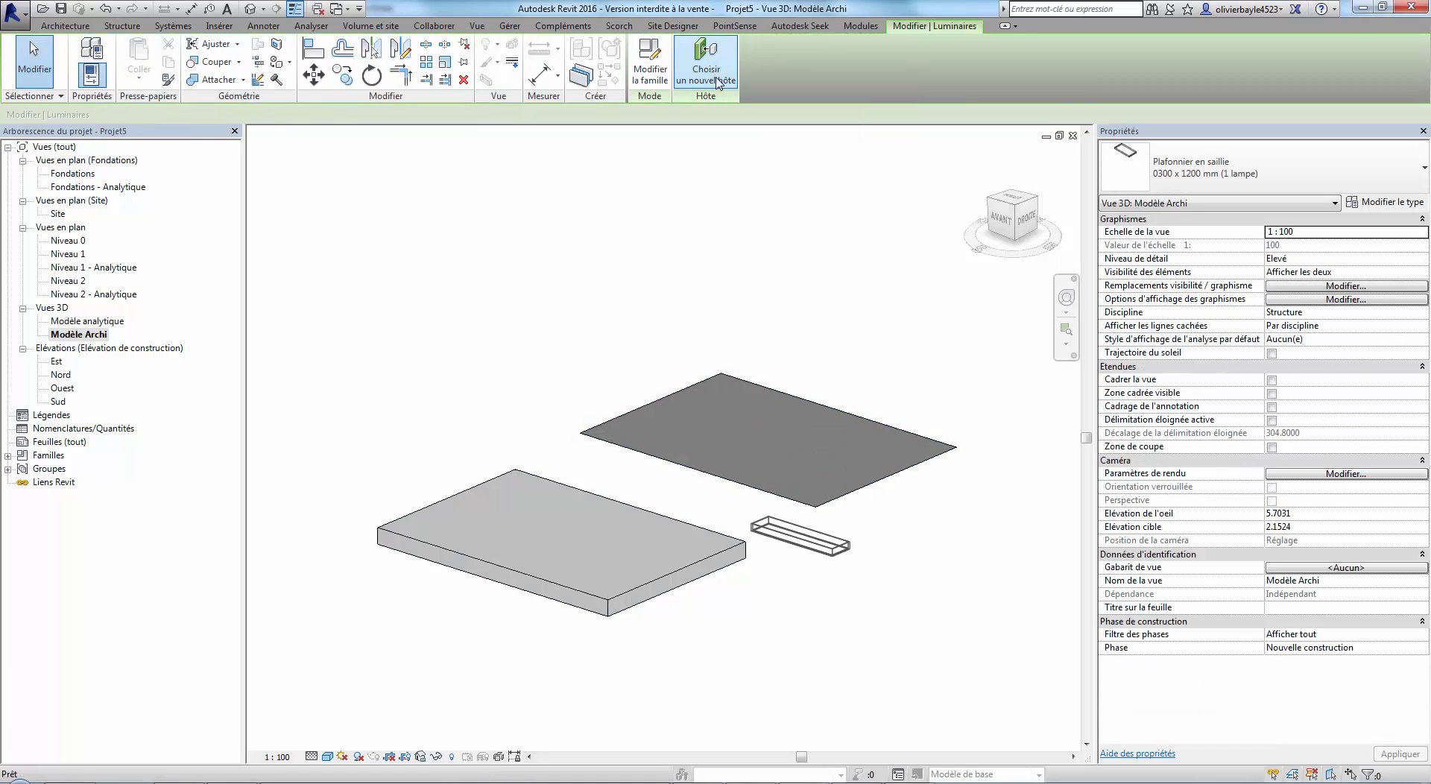
{"action": "mouse_move", "coordinate": [624, 592]}
{"action": "middle_mouse_down", "text": "shift"}
{"action": "mouse_move", "coordinate": [562, 546]}
{"action": "mouse_move", "coordinate": [639, 619]}
{"action": "mouse_move", "coordinate": [626, 586]}
{"action": "middle_mouse_up", "text": "shift"}
{"action": "key", "text": "Escape"}
Open the light fixture's family, examine the host in its category and parameters, and close it without saving.
{"action": "left_click", "coordinate": [824, 456]}
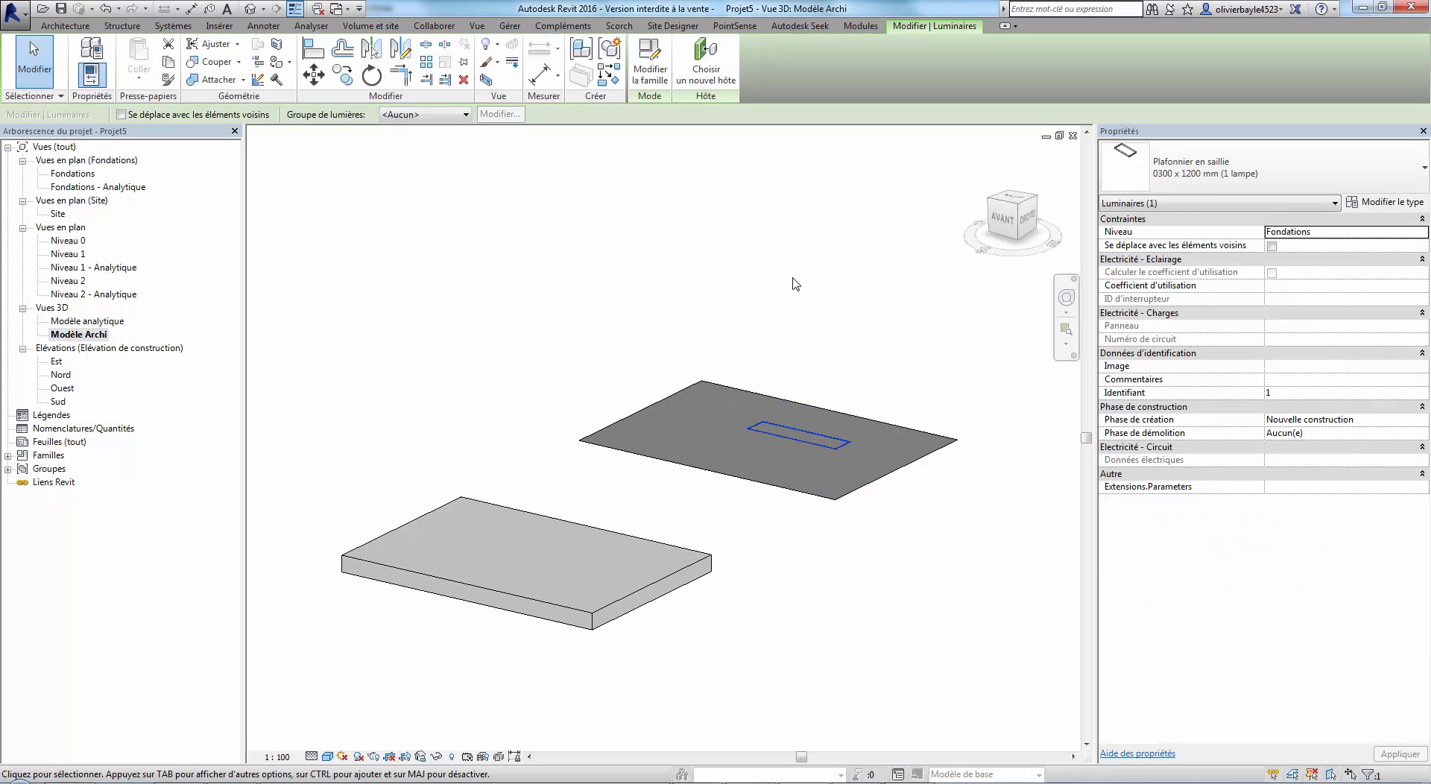
{"action": "left_click", "coordinate": [650, 84]}
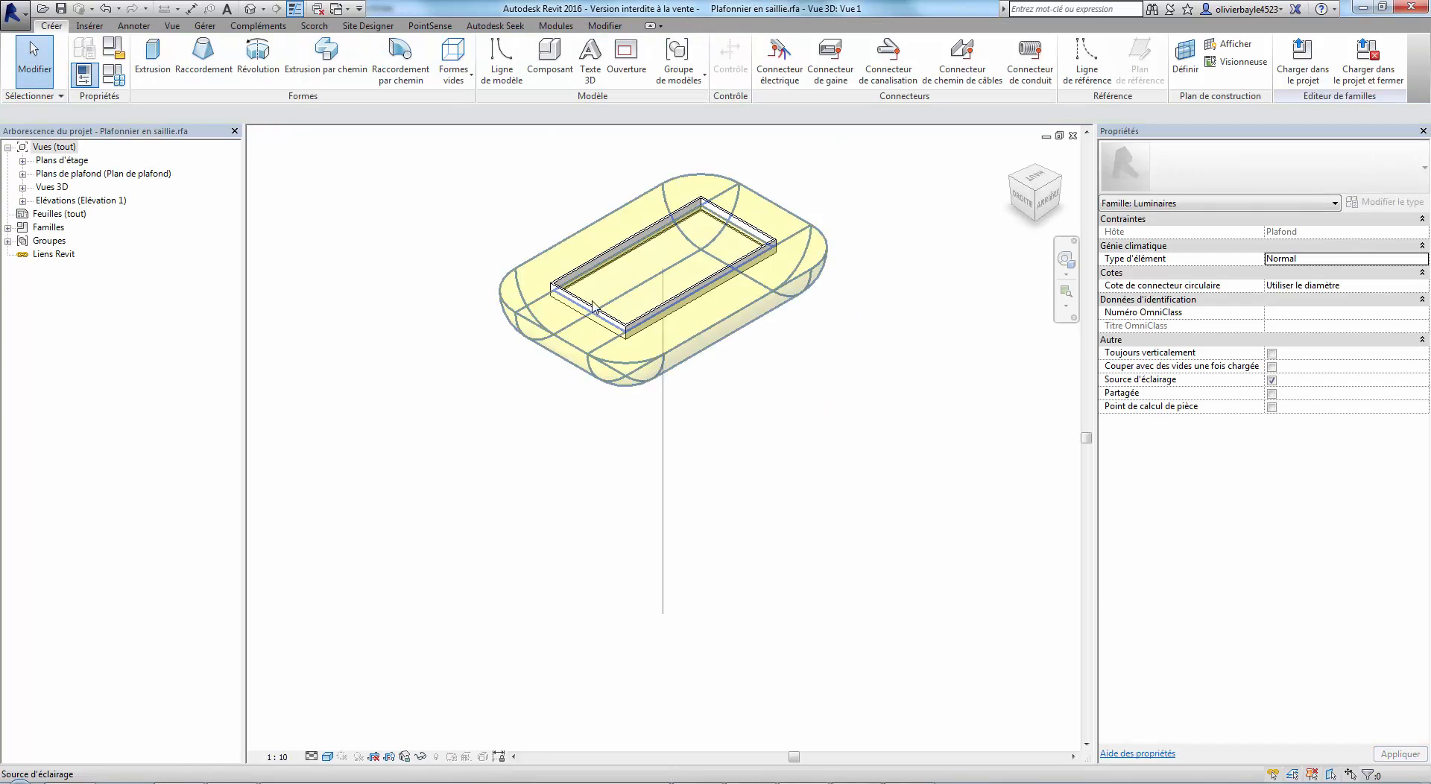
{"action": "left_click", "coordinate": [113, 48]}
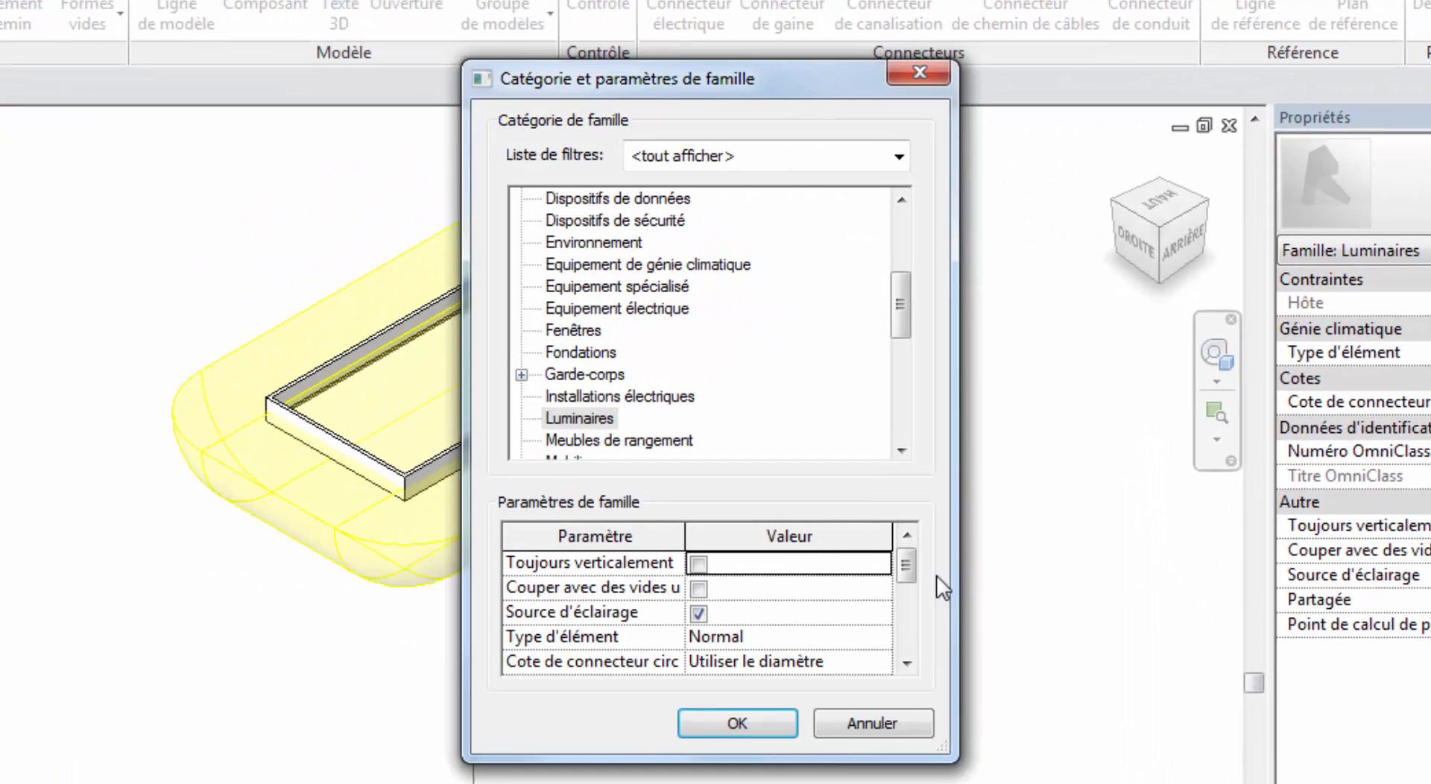
{"action": "left_click_drag", "start_coordinate": [906, 571], "coordinate": [915, 638]}
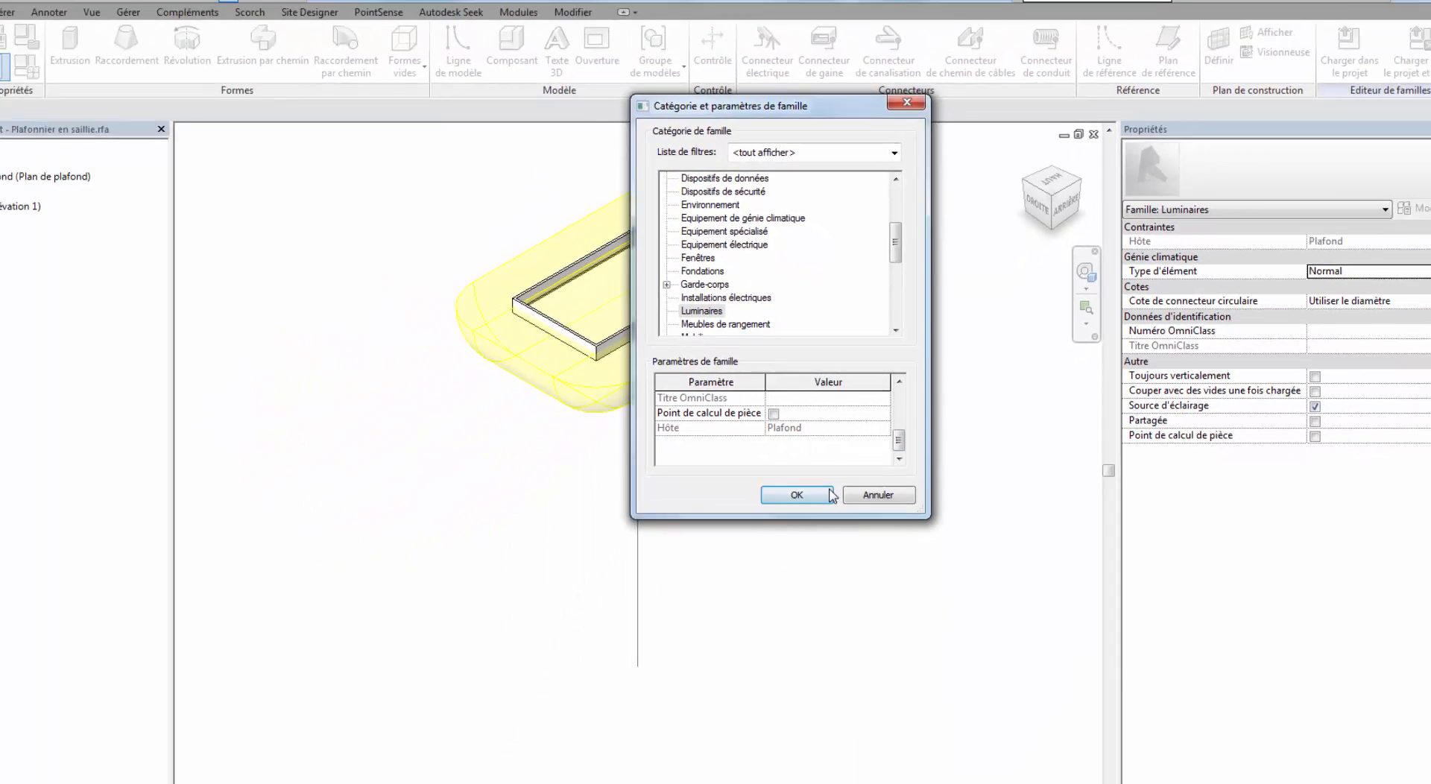
{"action": "left_click", "coordinate": [786, 725]}
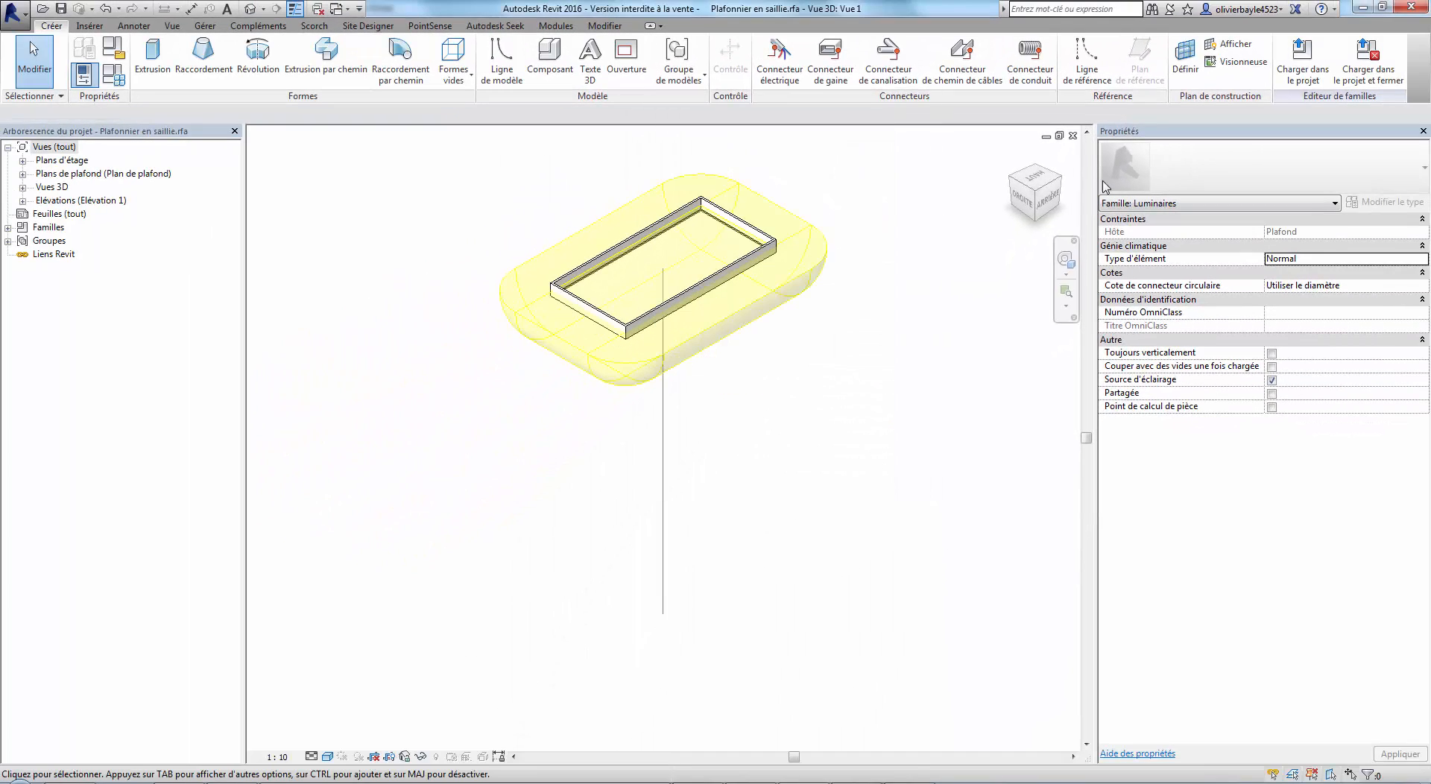
{"action": "left_click", "coordinate": [1073, 136]}
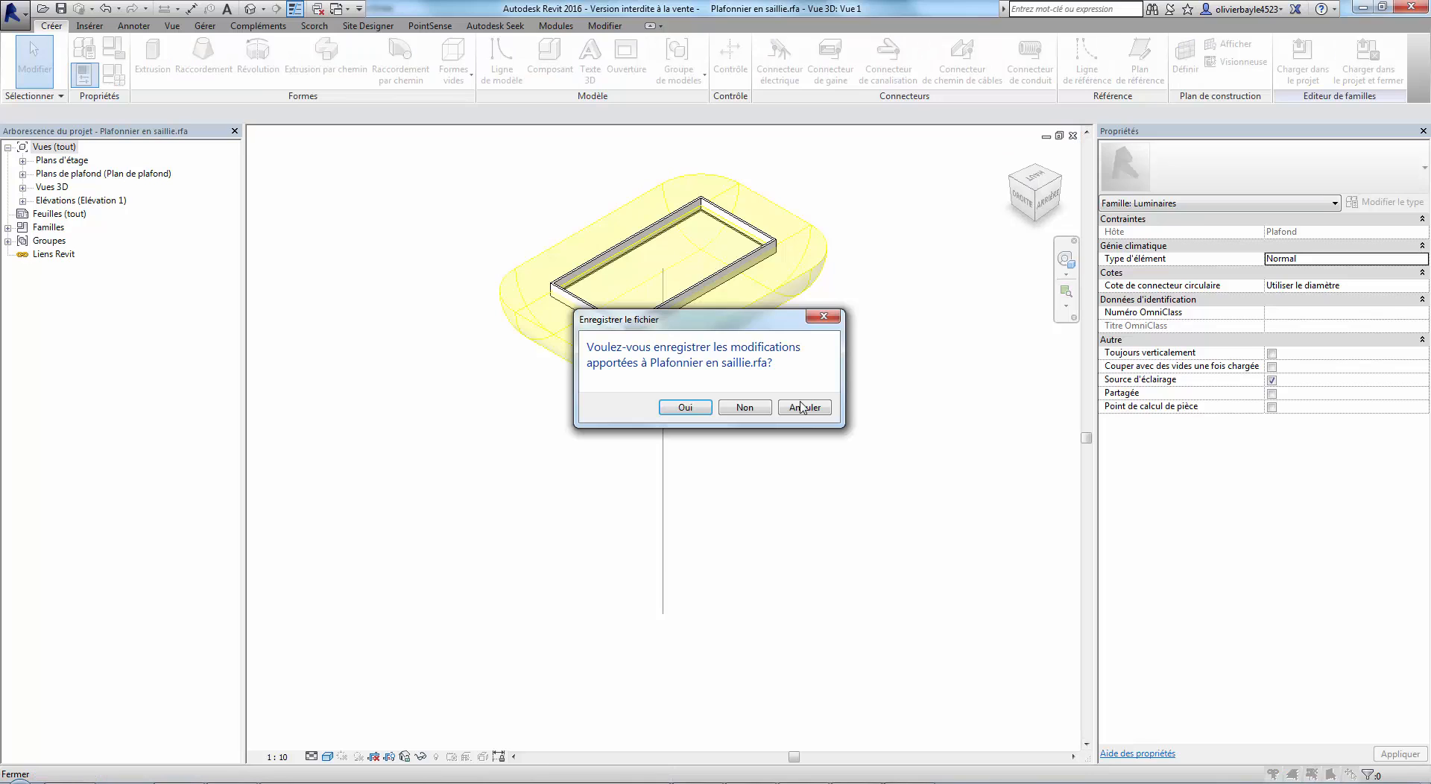
{"action": "left_click", "coordinate": [748, 410]}
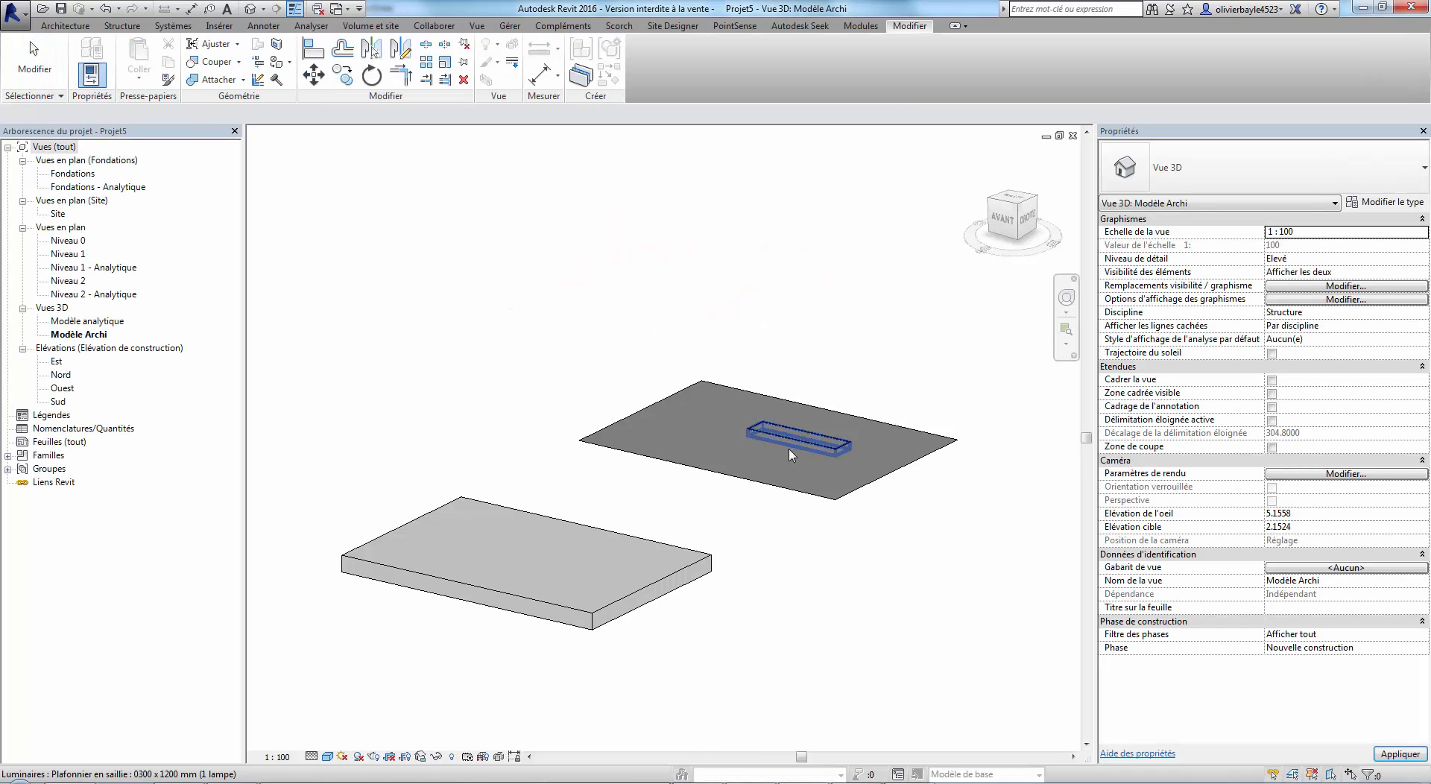
Delete the floor slab, leaving the ceiling and its light fixture in the model.
{"action": "middle_click_drag", "start_coordinate": [910, 502], "coordinate": [661, 473], "text": "shift"}
{"action": "middle_click_drag", "start_coordinate": [654, 606], "coordinate": [876, 536]}
{"action": "middle_click_drag", "start_coordinate": [887, 585], "coordinate": [728, 567]}
{"action": "left_click_drag", "start_coordinate": [854, 605], "coordinate": [335, 428]}
{"action": "key", "text": "Delete"}
{"action": "middle_click_drag", "start_coordinate": [616, 445], "coordinate": [544, 487]}
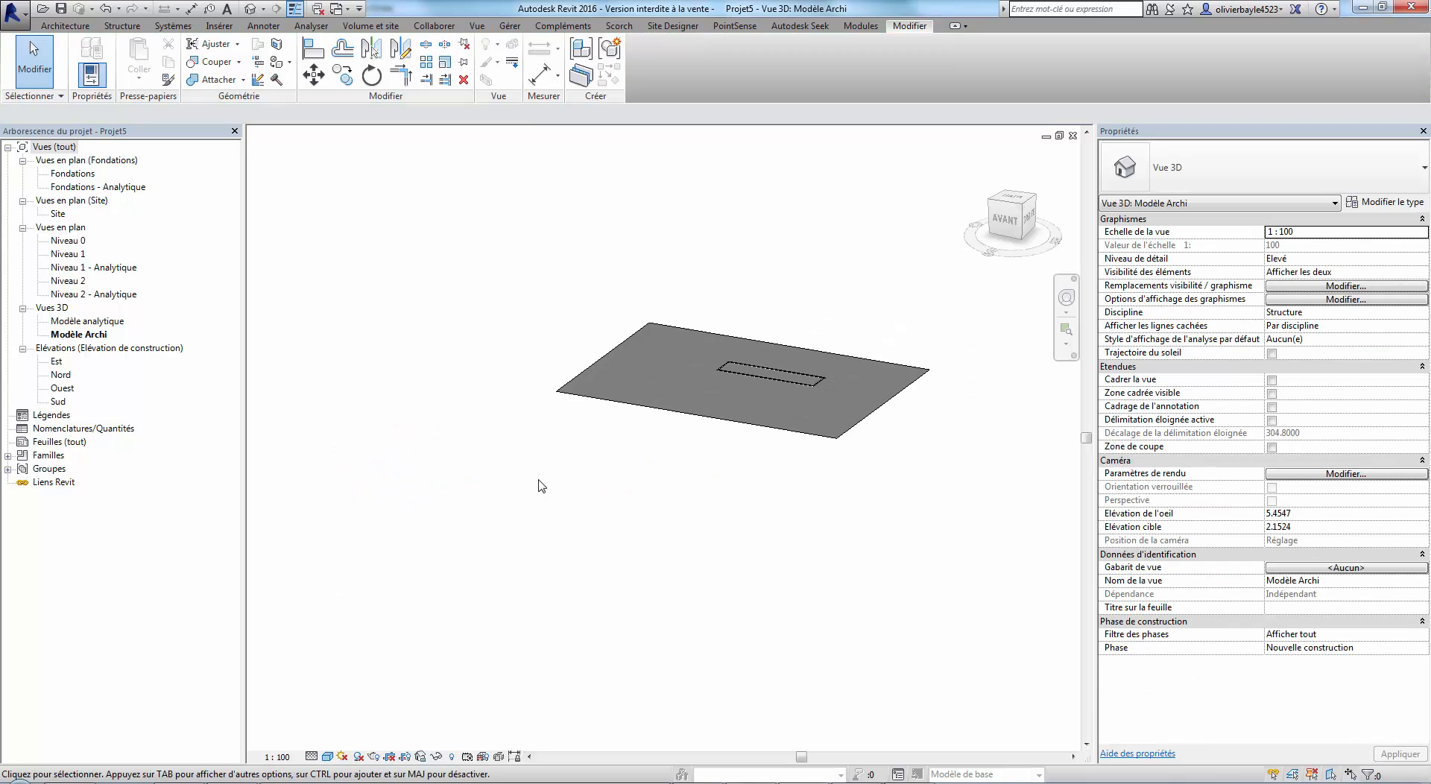
Save the project under the file name Efface in the Efface folder.
{"action": "middle_click_drag", "start_coordinate": [677, 549], "coordinate": [639, 503], "text": "shift"}
{"action": "left_click", "coordinate": [21, 15]}
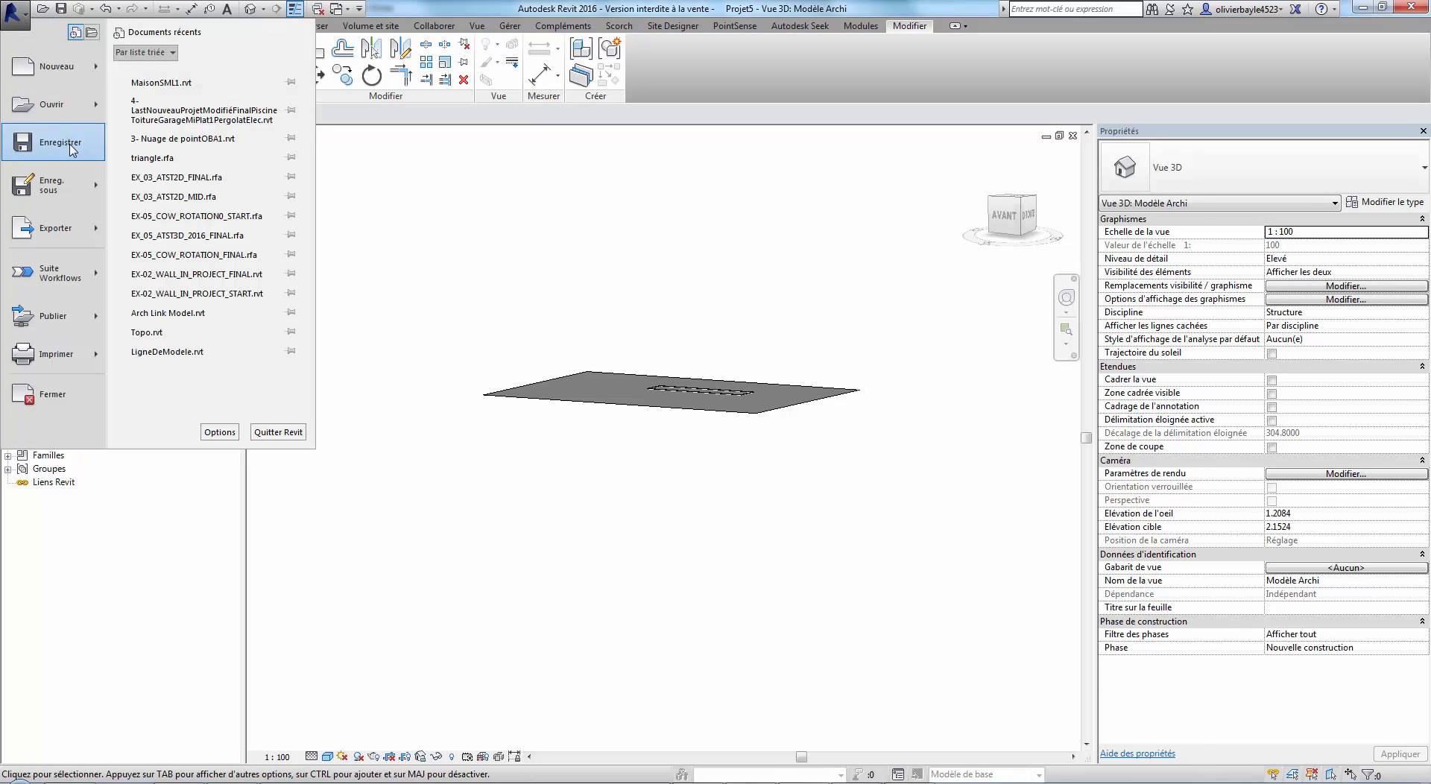
{"action": "mouse_move", "coordinate": [72, 190]}
{"action": "left_click", "coordinate": [160, 102]}
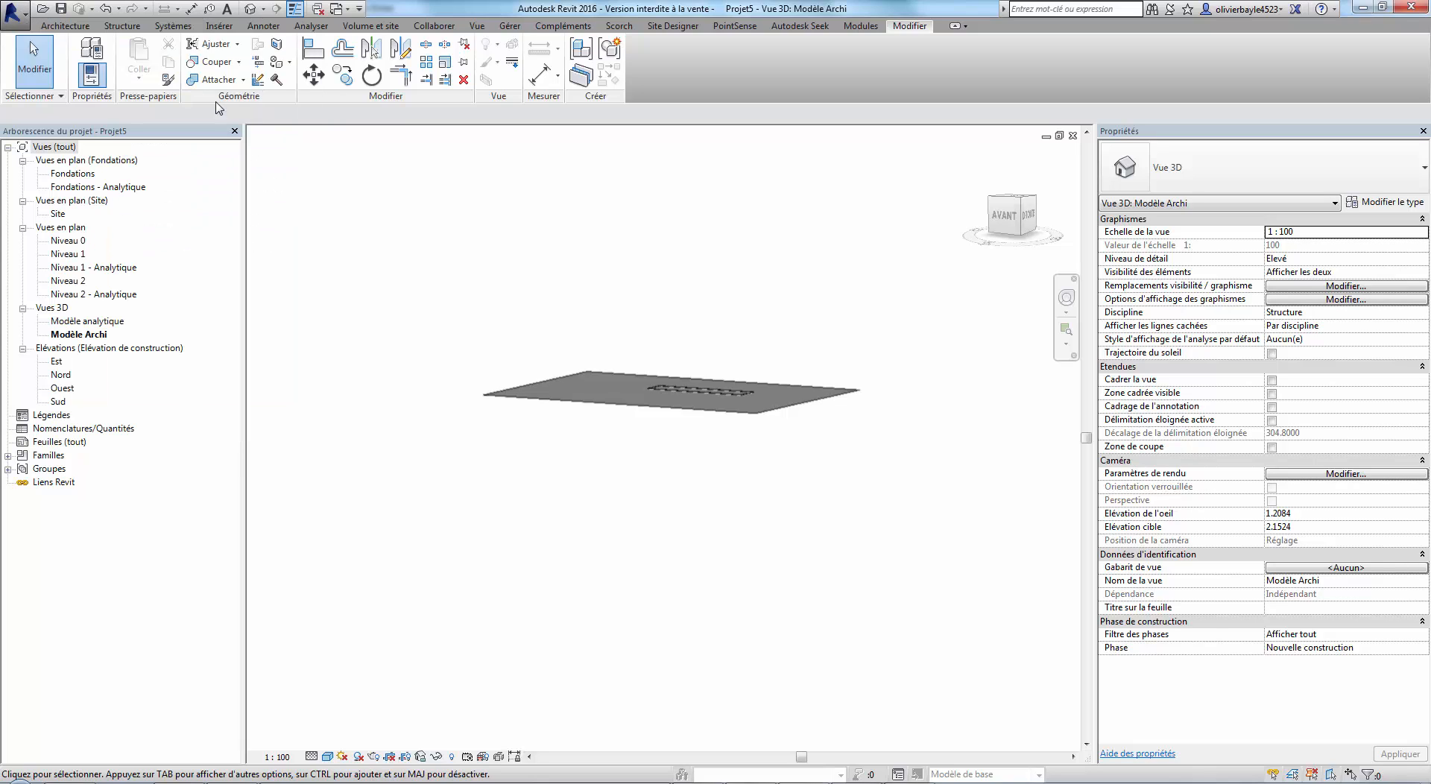
{"action": "type", "text": "Effac"}
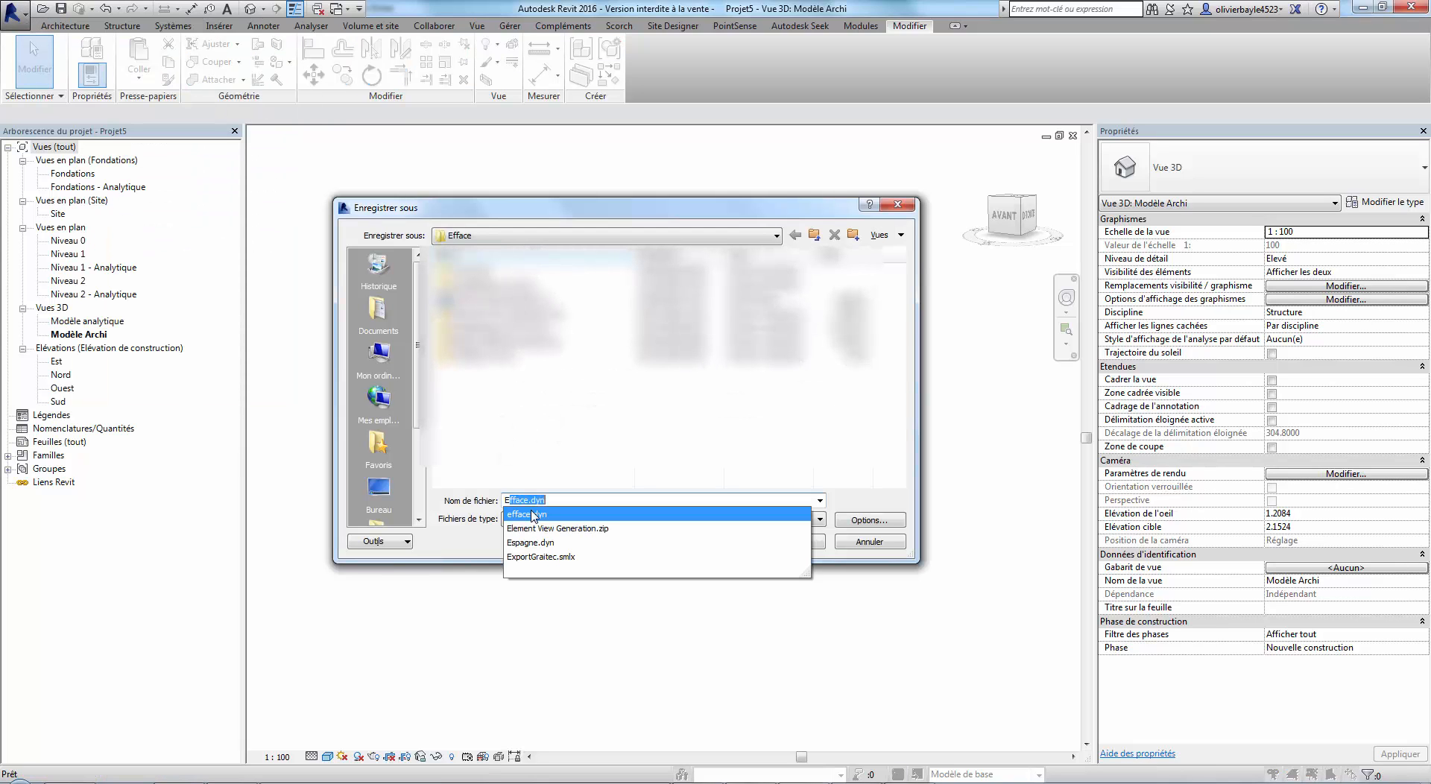
{"action": "type", "text": "e"}
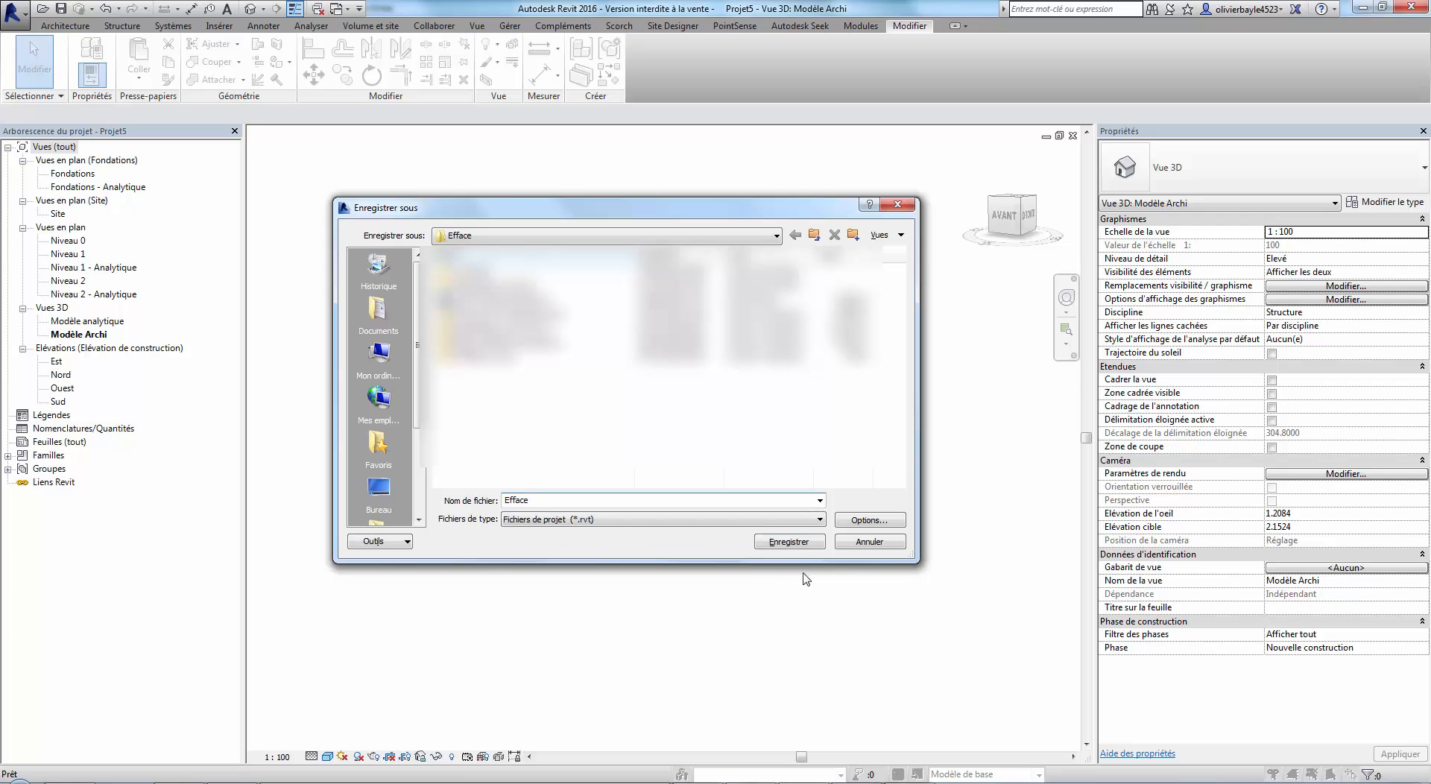
{"action": "left_click", "coordinate": [799, 545]}
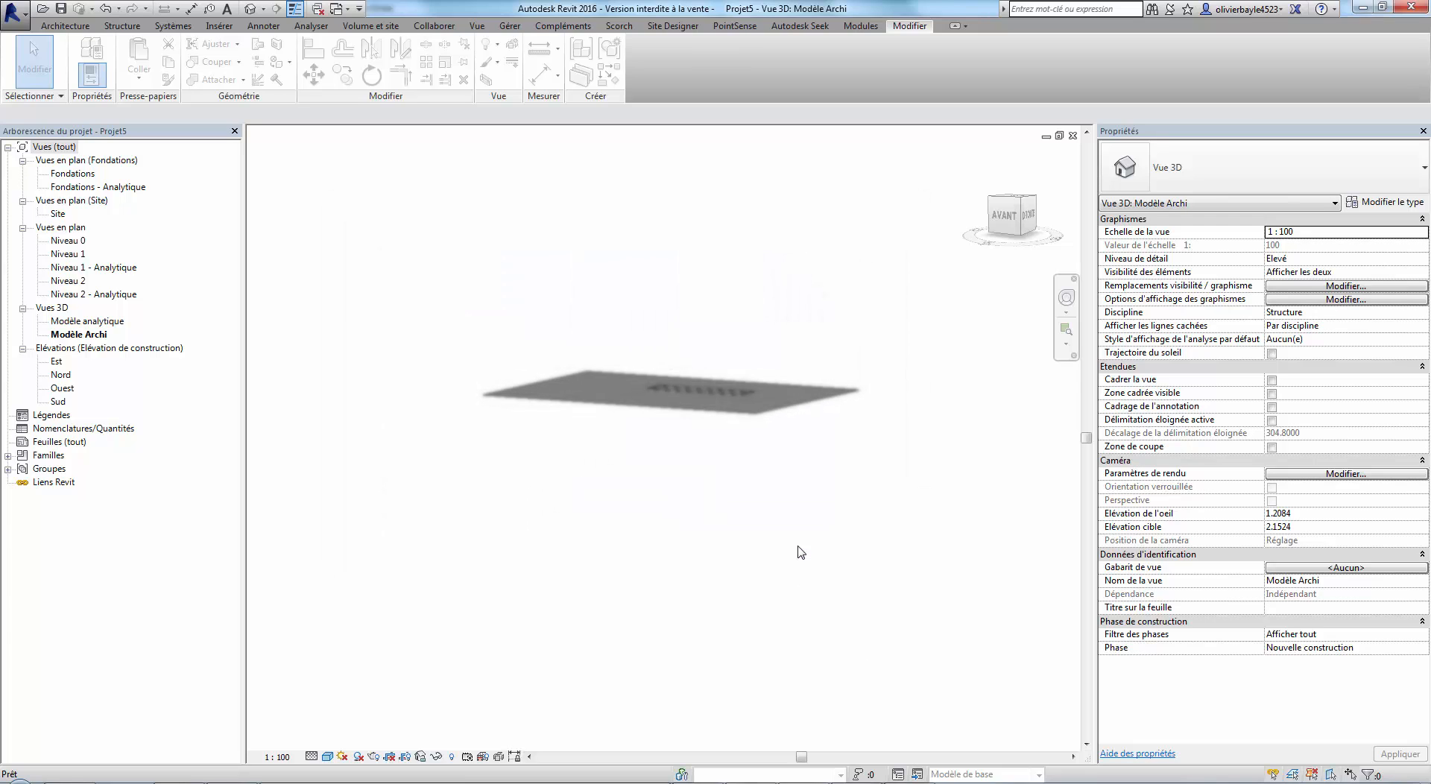
Close the Efface project and open the Modèle Archi 3D view of a new project.
{"action": "left_click", "coordinate": [1074, 135]}
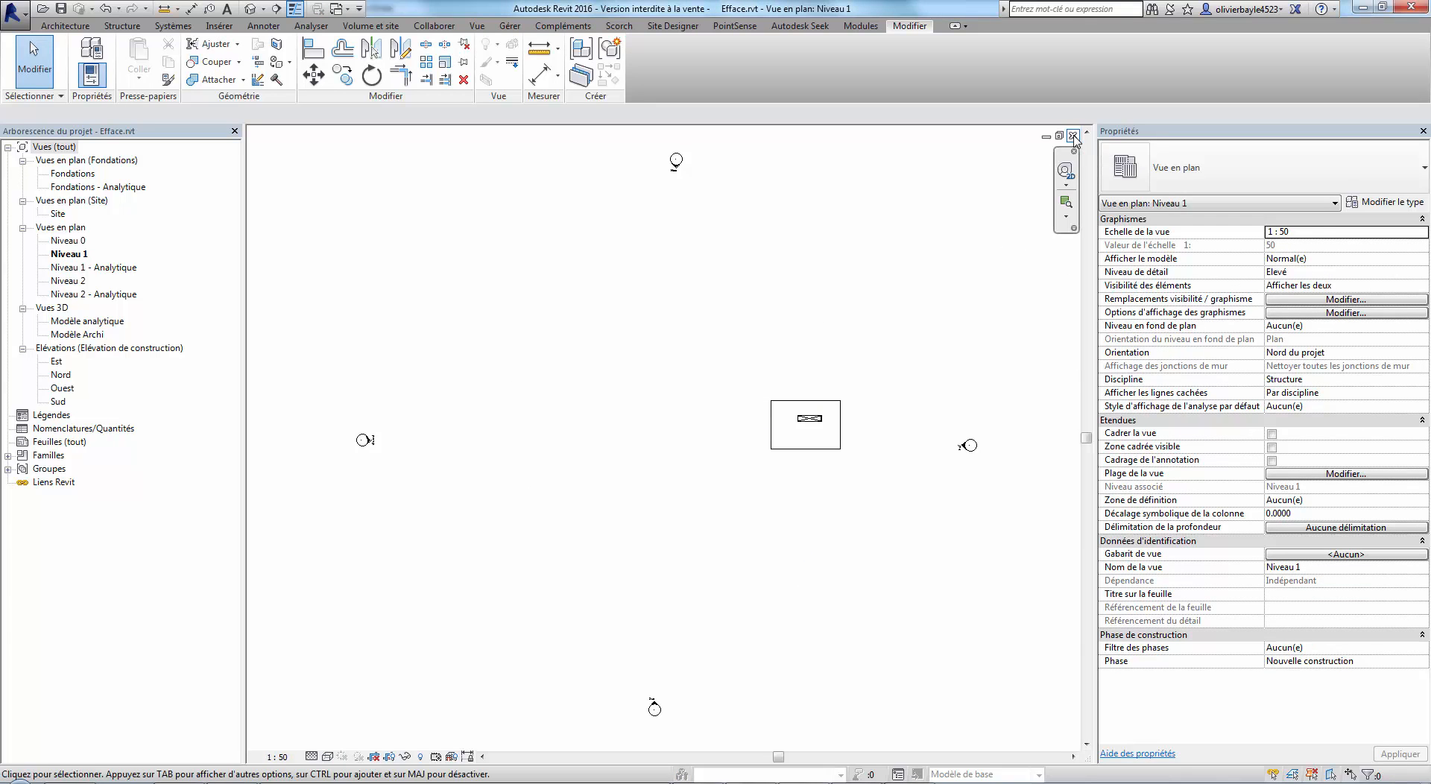
{"action": "left_click", "coordinate": [1073, 136]}
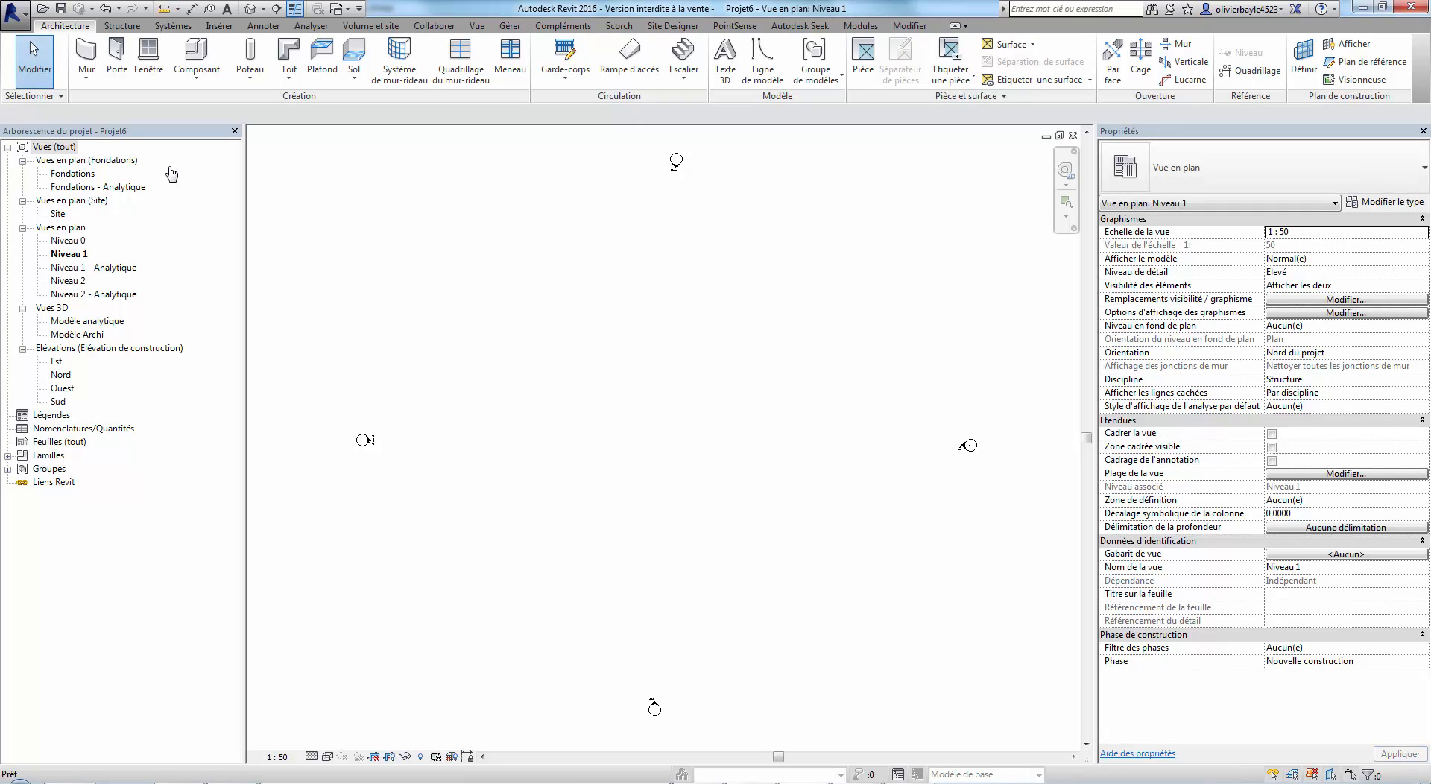
{"action": "double_click", "coordinate": [73, 335]}
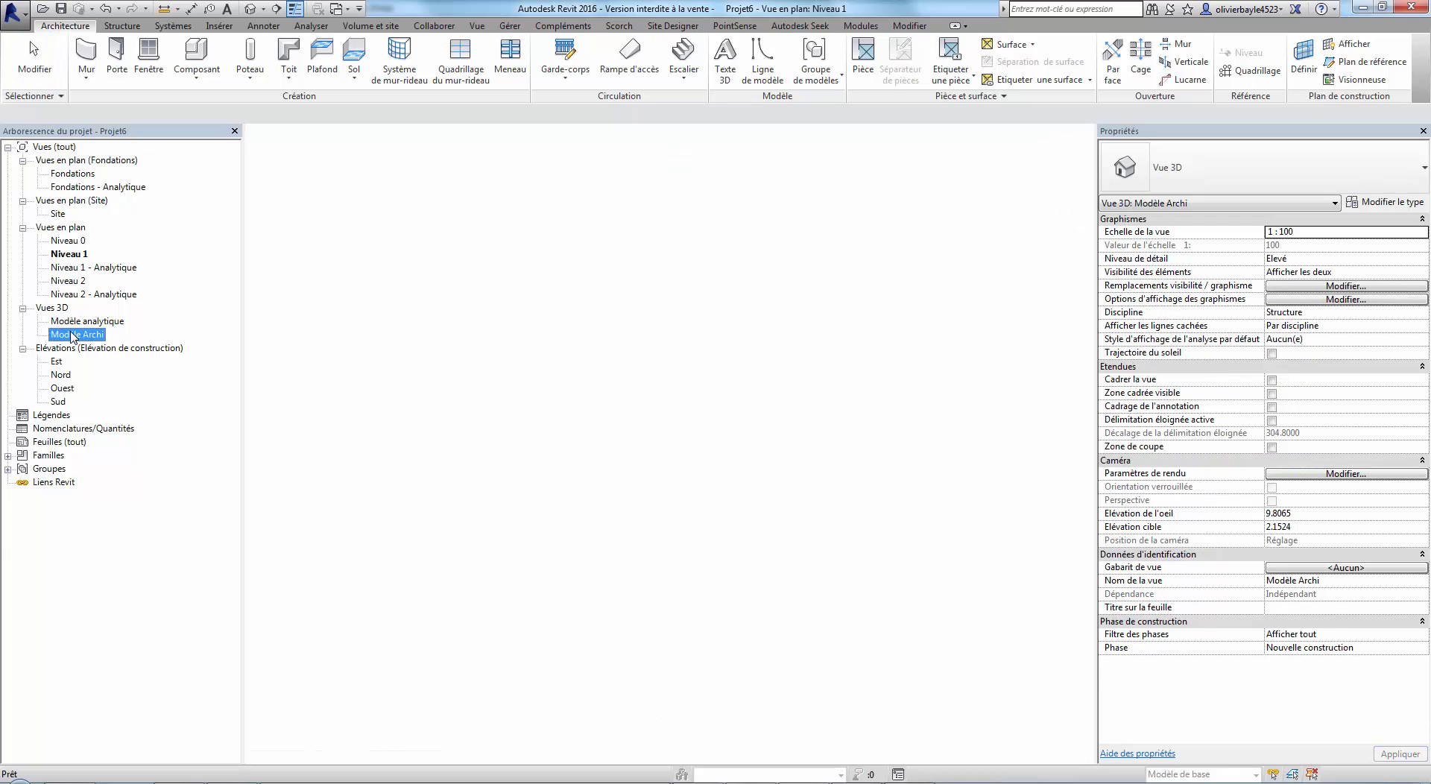
{"action": "middle_click_drag", "start_coordinate": [676, 431], "coordinate": [668, 415], "text": "shift"}
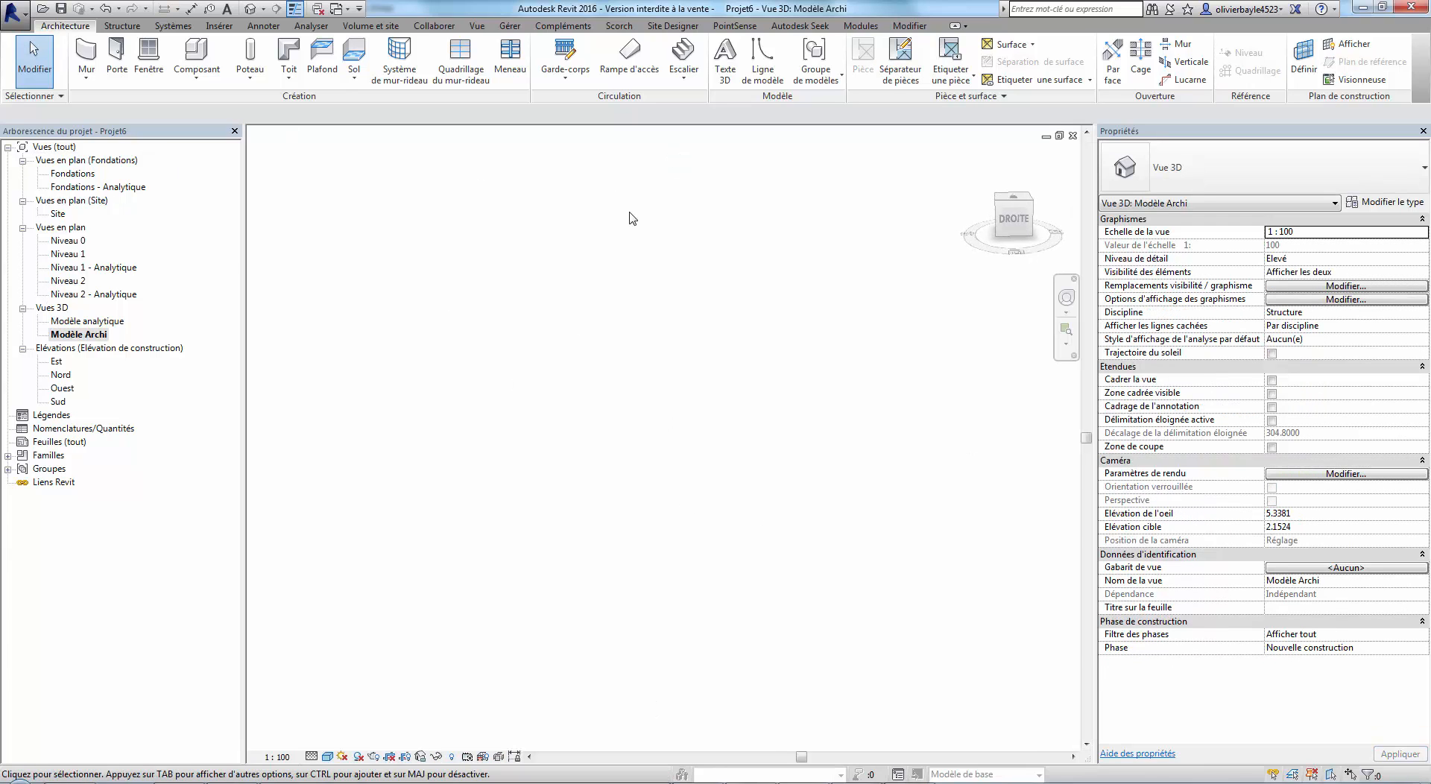
Link the Revit project Efface.rvt into the new project with automatic origin-to-origin positioning.
{"action": "left_click", "coordinate": [219, 26]}
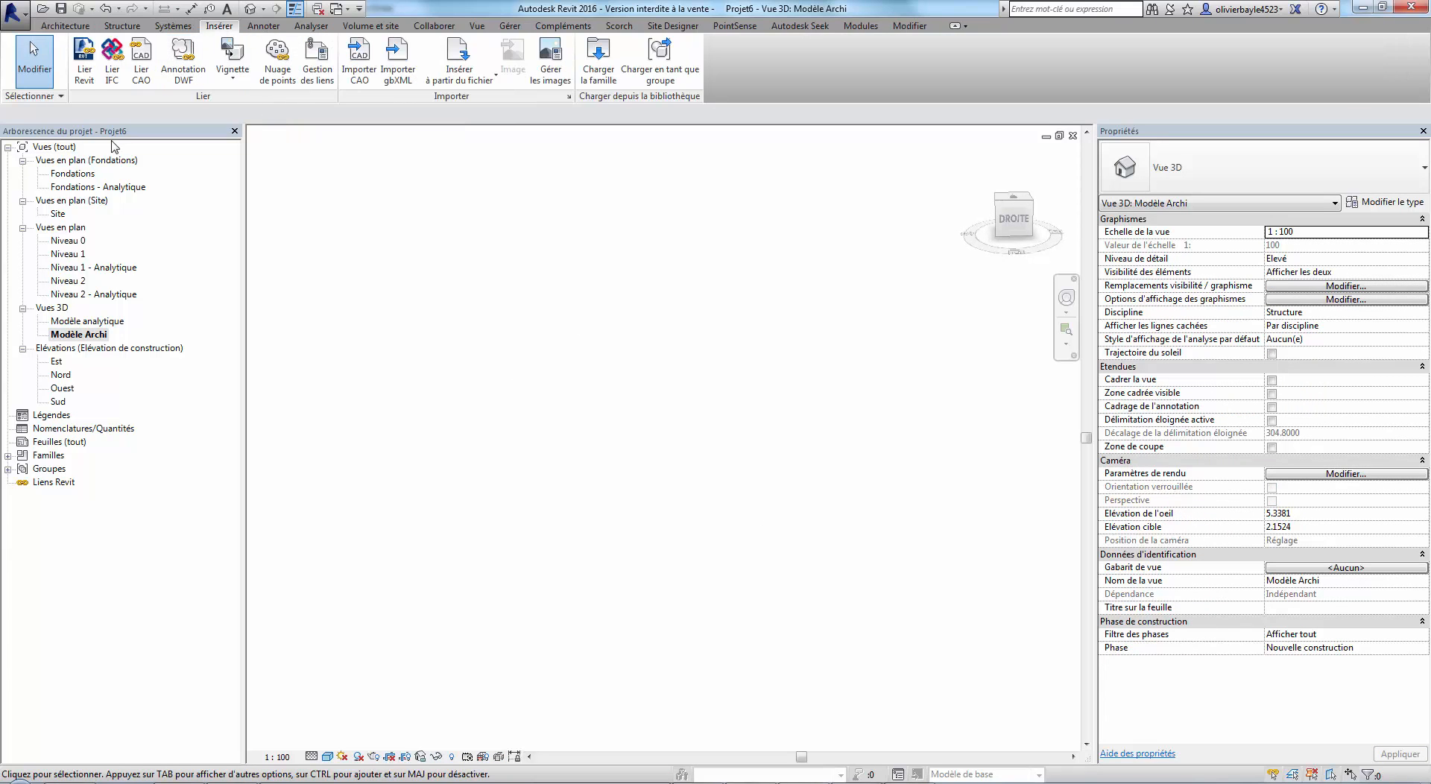
{"action": "left_click", "coordinate": [80, 52]}
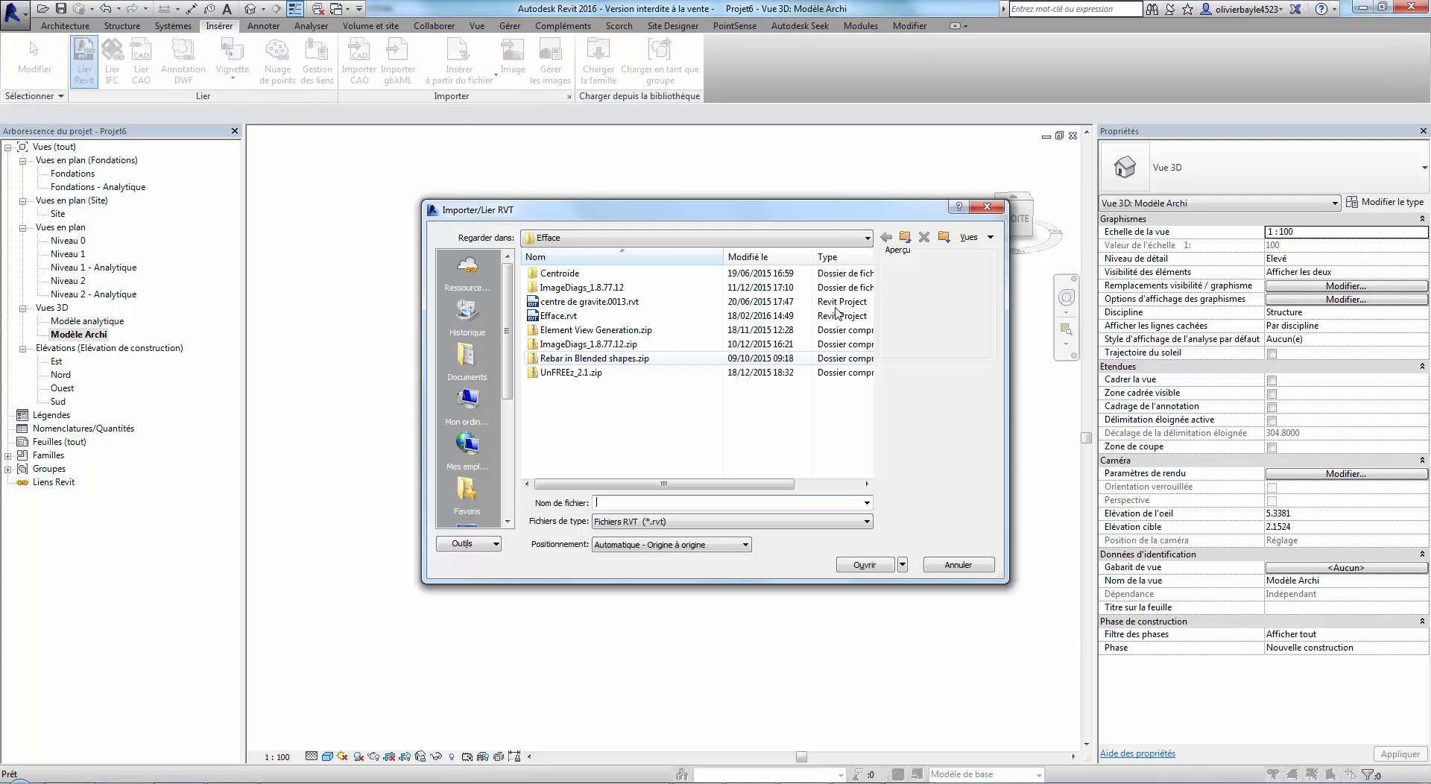
{"action": "double_click", "coordinate": [551, 304]}
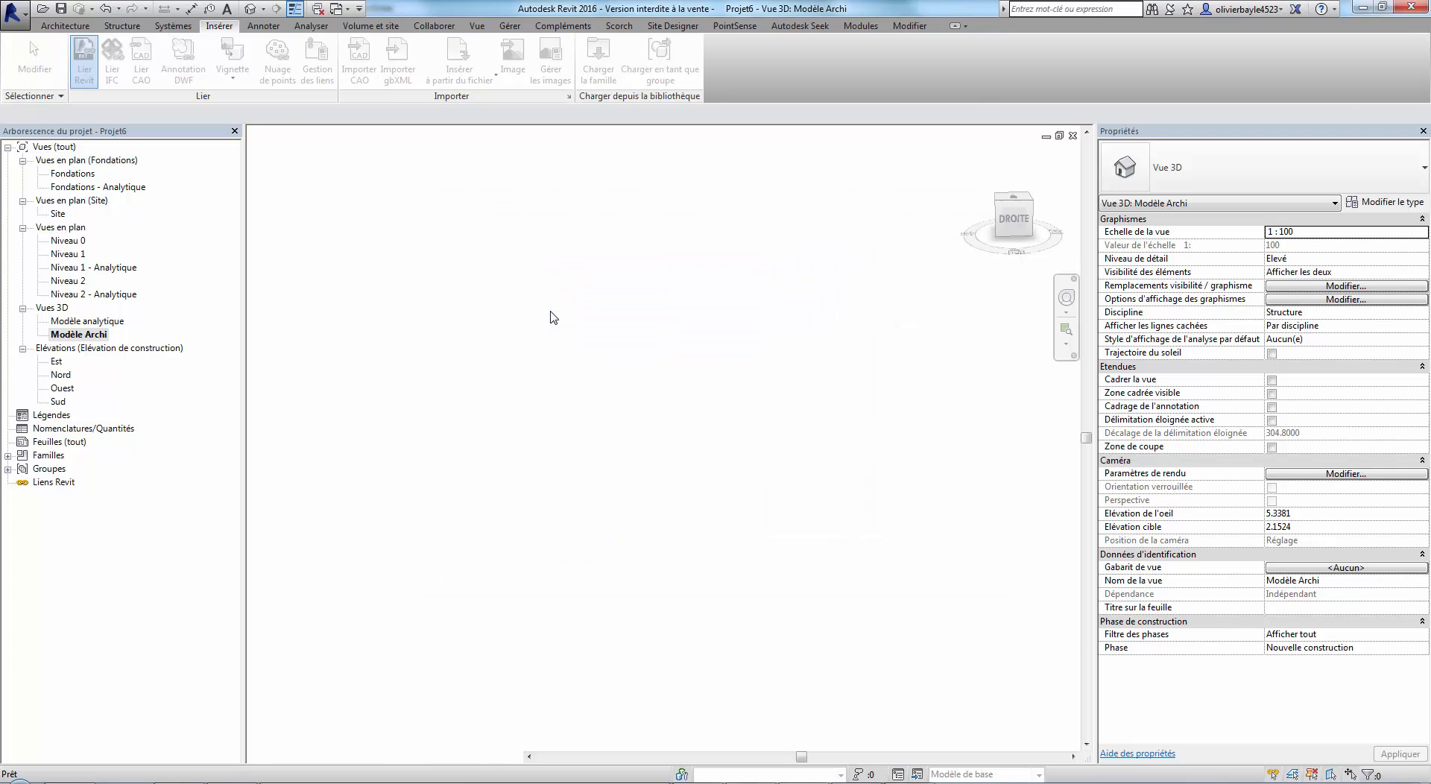
{"action": "middle_click_drag", "start_coordinate": [617, 501], "coordinate": [645, 420], "text": "shift"}
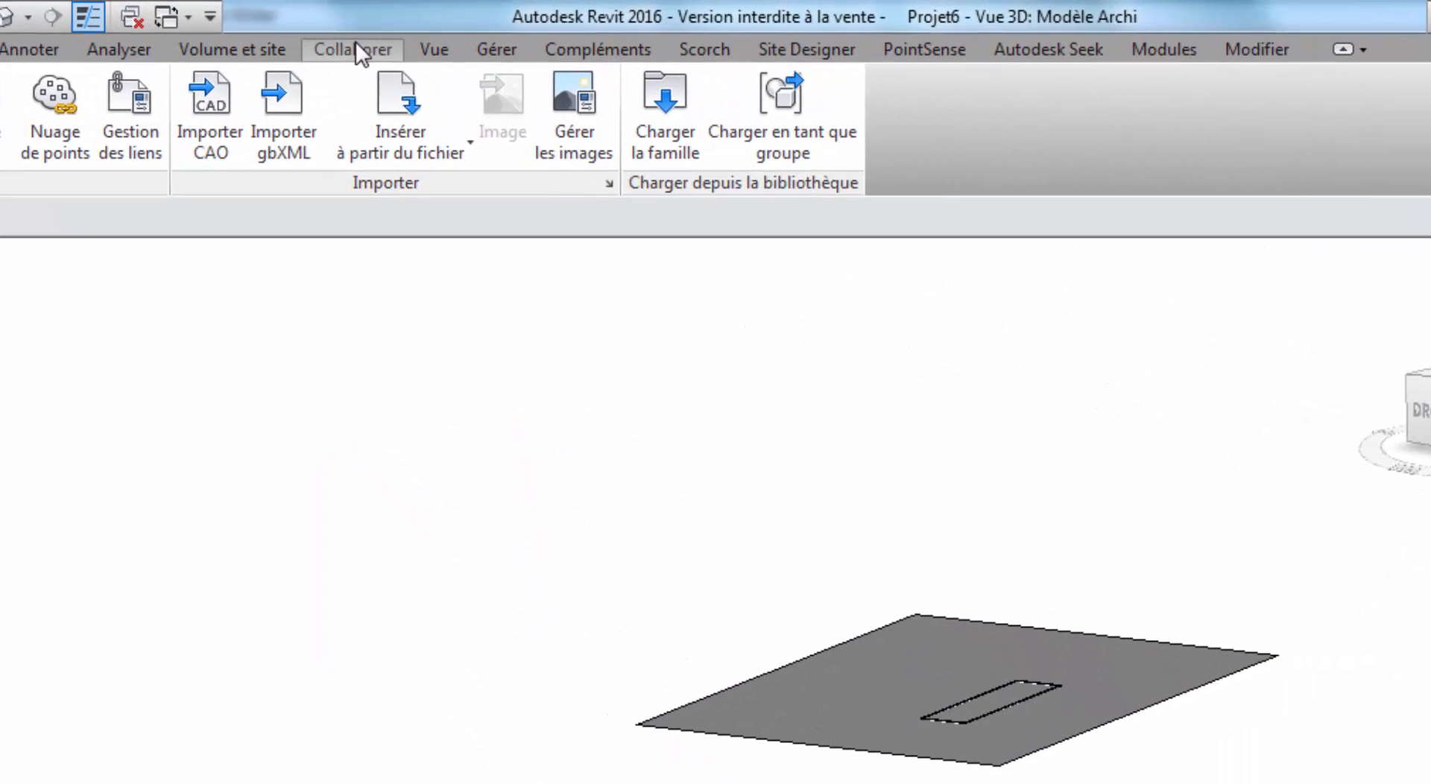
Start Copy/Monitor with the select-link option and pick the linked Efface.rvt model as its source.
{"action": "left_click", "coordinate": [434, 25]}
{"action": "left_click", "coordinate": [1430, 138]}
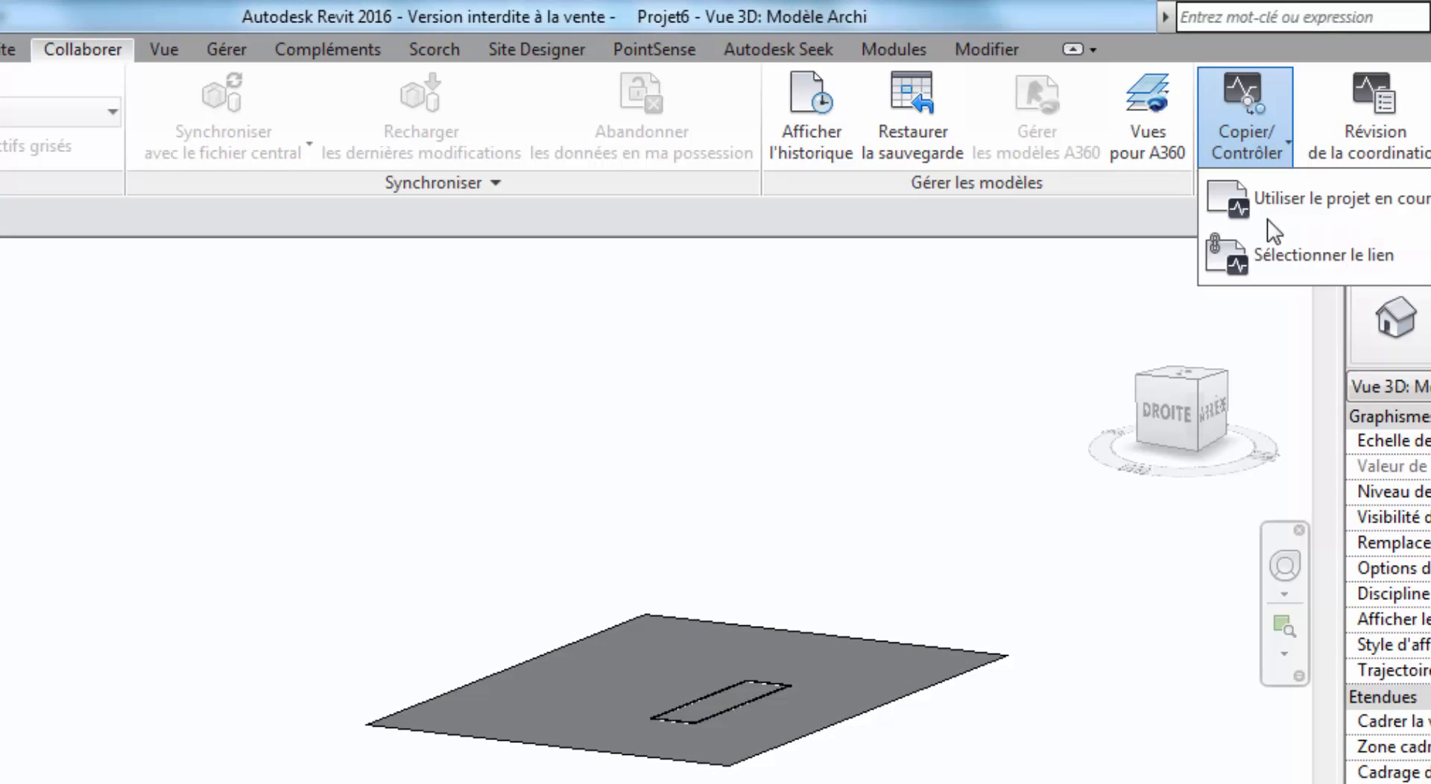
{"action": "left_click", "coordinate": [1277, 253]}
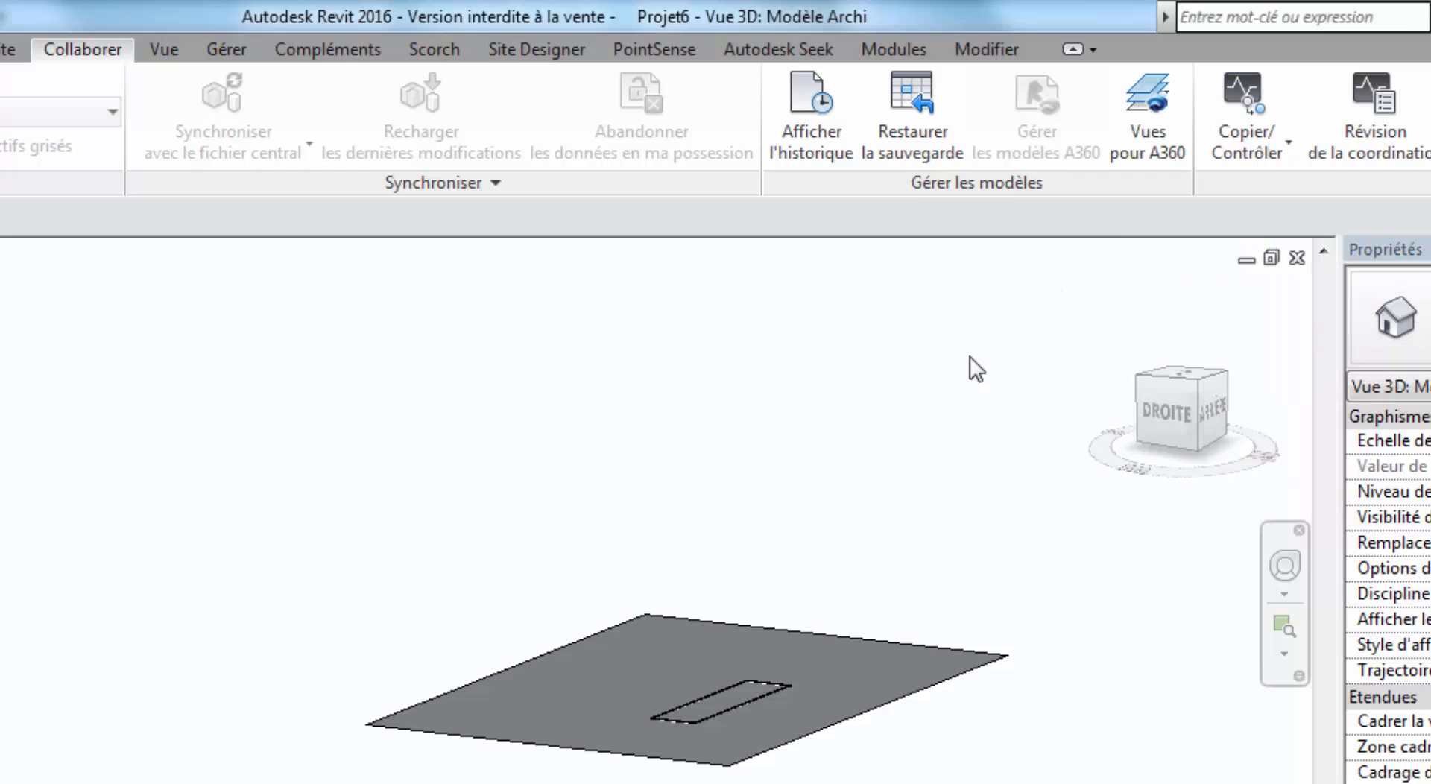
{"action": "left_click", "coordinate": [847, 667]}
{"action": "middle_click_drag", "start_coordinate": [805, 610], "coordinate": [723, 559], "text": "shift"}
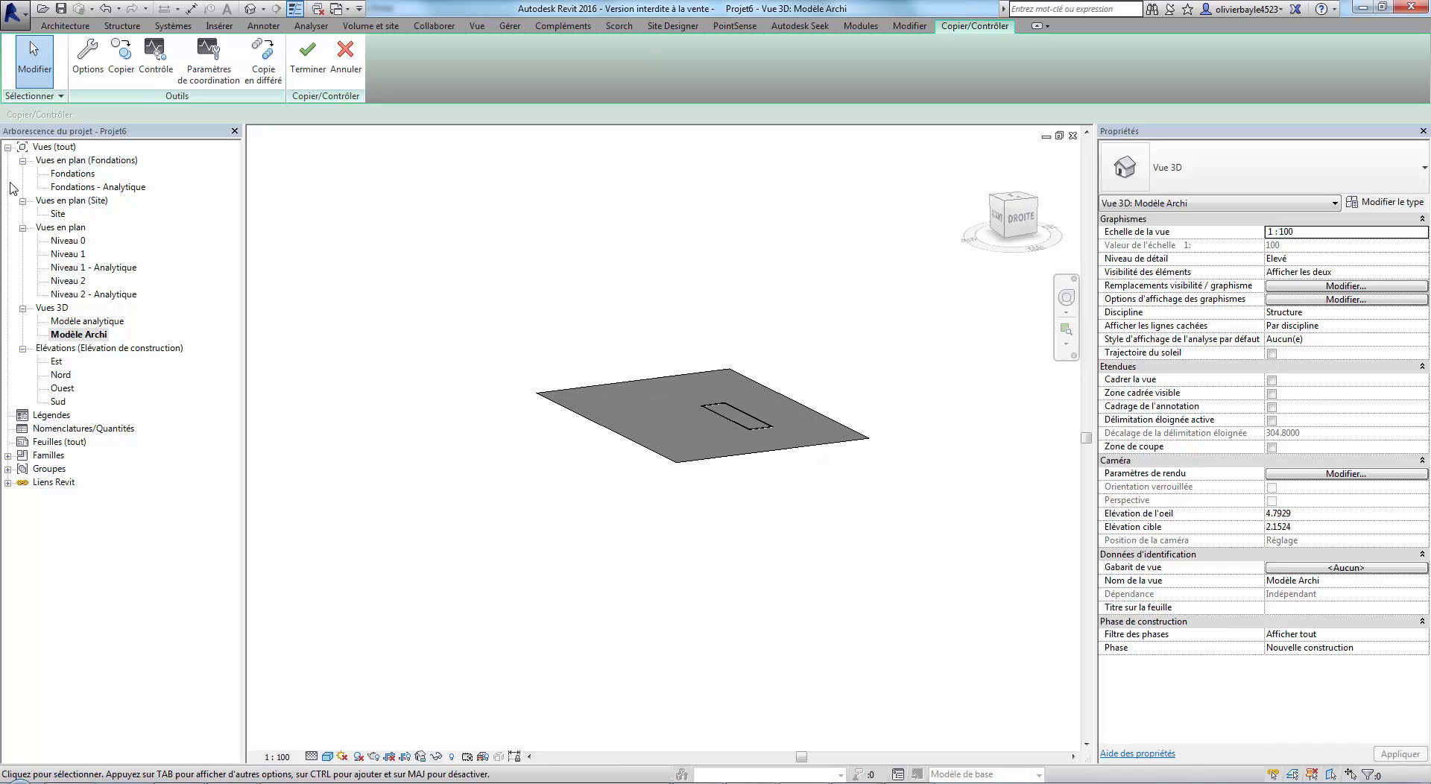
Copy the linked model's ceiling light fixture into the current project and finish Copy/Monitor.
{"action": "left_click", "coordinate": [121, 60]}
{"action": "middle_click_drag", "start_coordinate": [675, 485], "coordinate": [671, 432], "text": "shift"}
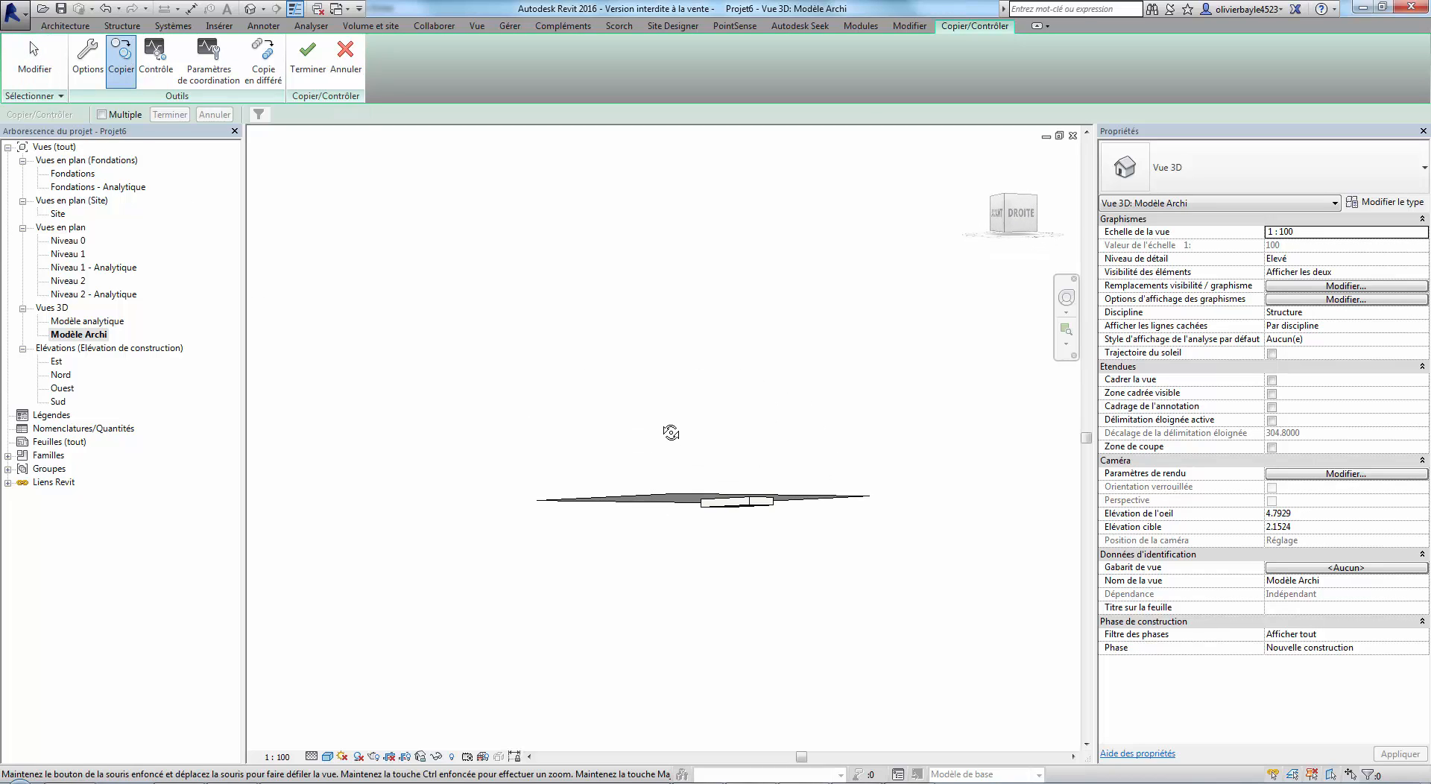
{"action": "left_click", "coordinate": [756, 513]}
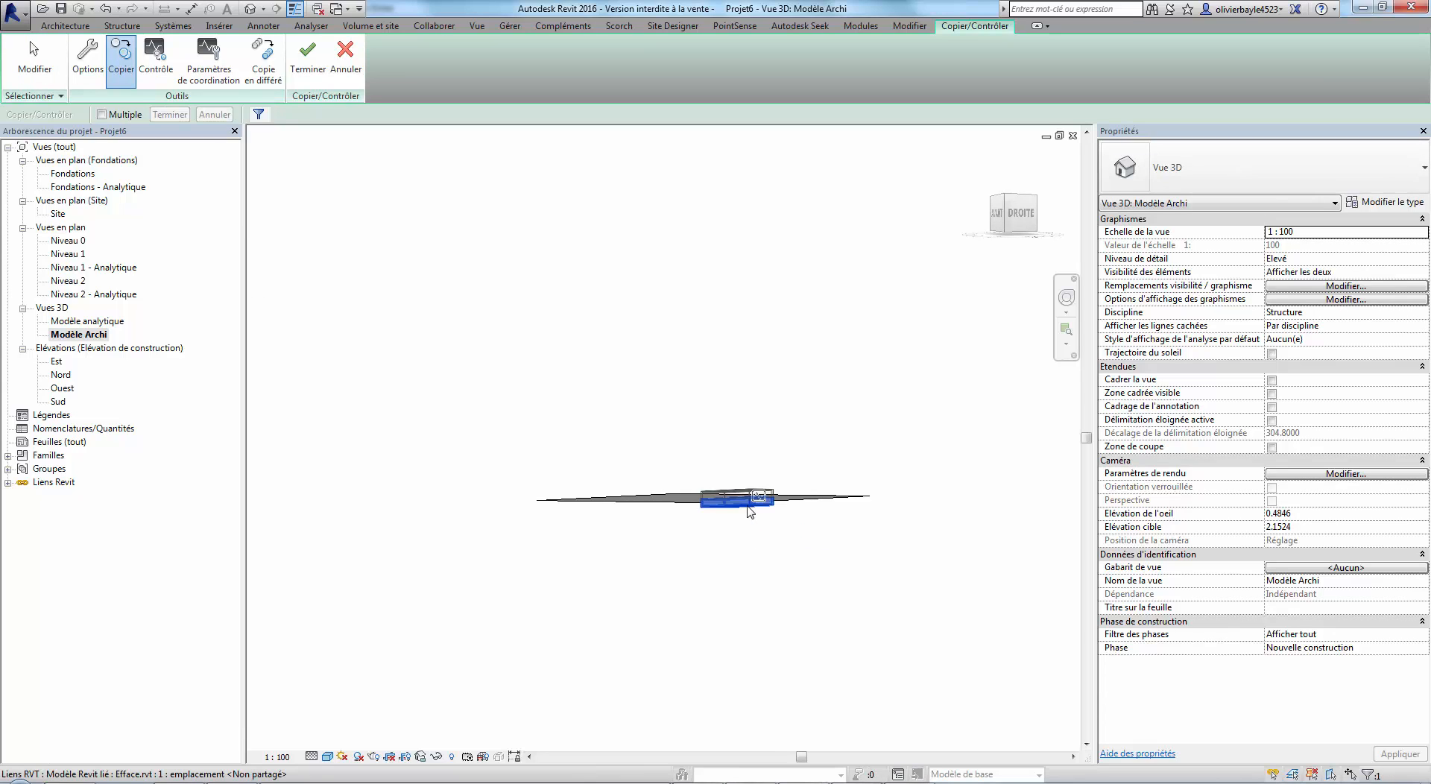
{"action": "middle_click_drag", "start_coordinate": [645, 416], "coordinate": [633, 346], "text": "shift"}
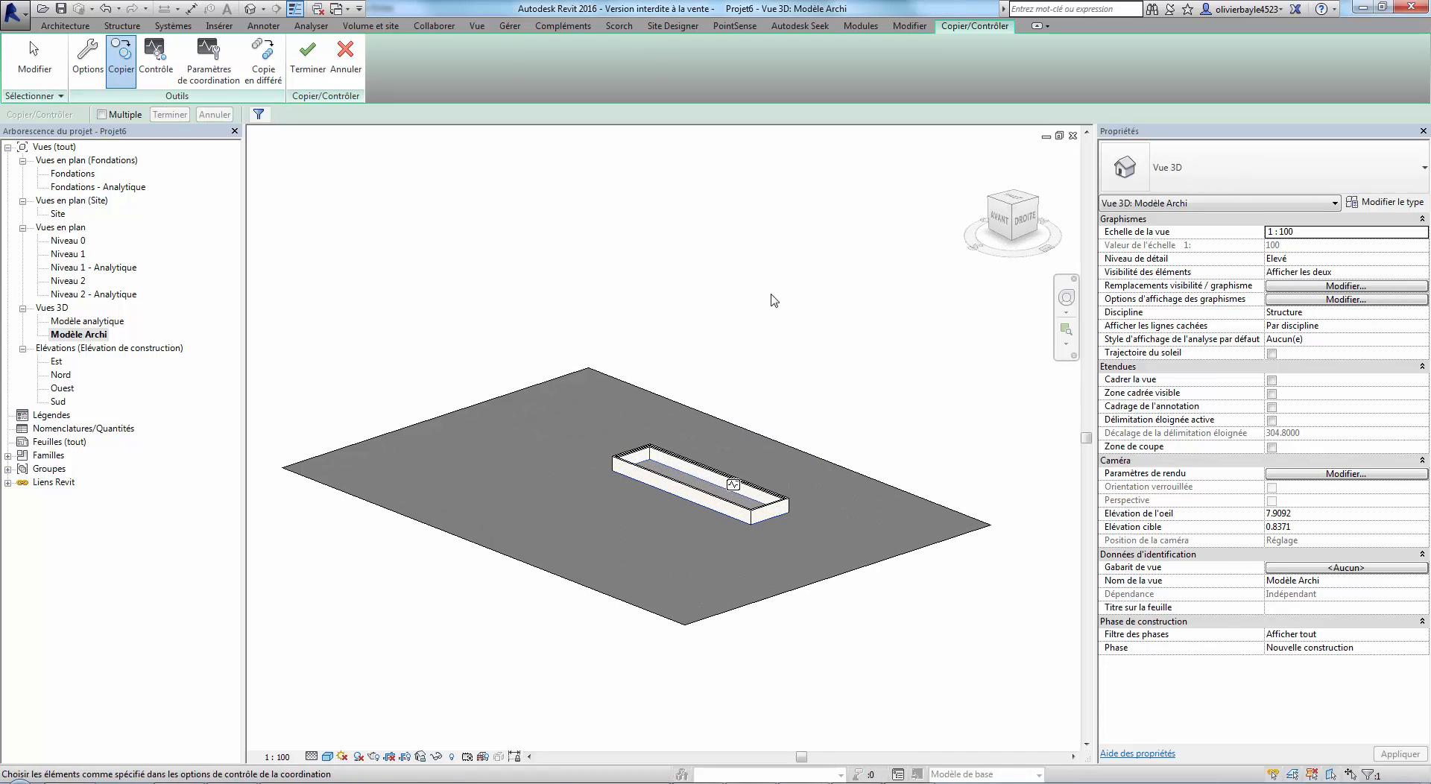
{"action": "middle_click_drag", "start_coordinate": [749, 520], "coordinate": [685, 538], "text": "shift"}
{"action": "middle_click_drag", "start_coordinate": [777, 441], "coordinate": [822, 360]}
{"action": "left_click", "coordinate": [314, 57]}
Unload the Efface.rvt Revit link, leaving only the copied light fixture in the 3D view.
{"action": "middle_click_drag", "start_coordinate": [513, 369], "coordinate": [633, 309]}
{"action": "scroll", "coordinate": [594, 368], "scroll_direction": "down", "scroll_amount": 3}
{"action": "left_click", "coordinate": [7, 482]}
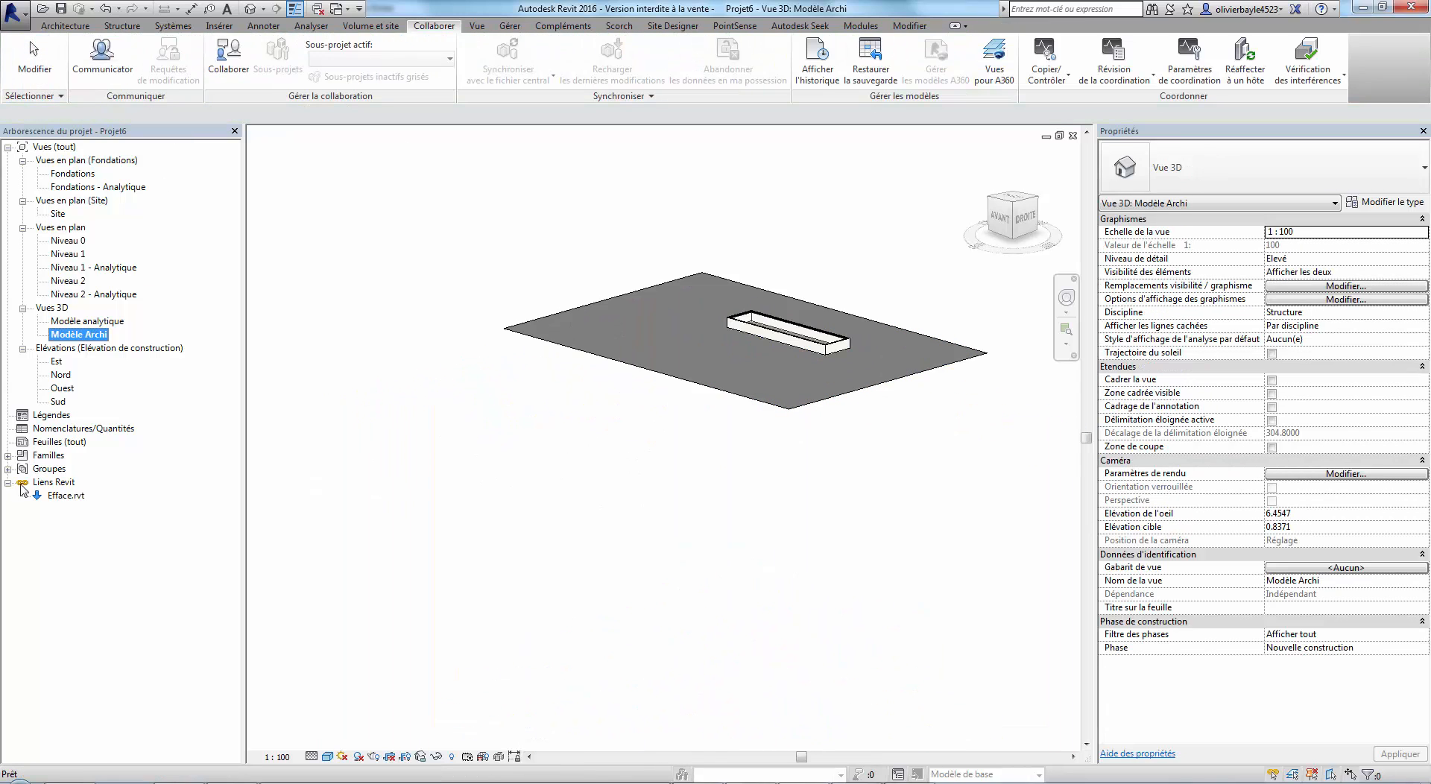
{"action": "right_click", "coordinate": [58, 496]}
{"action": "left_click", "coordinate": [94, 518]}
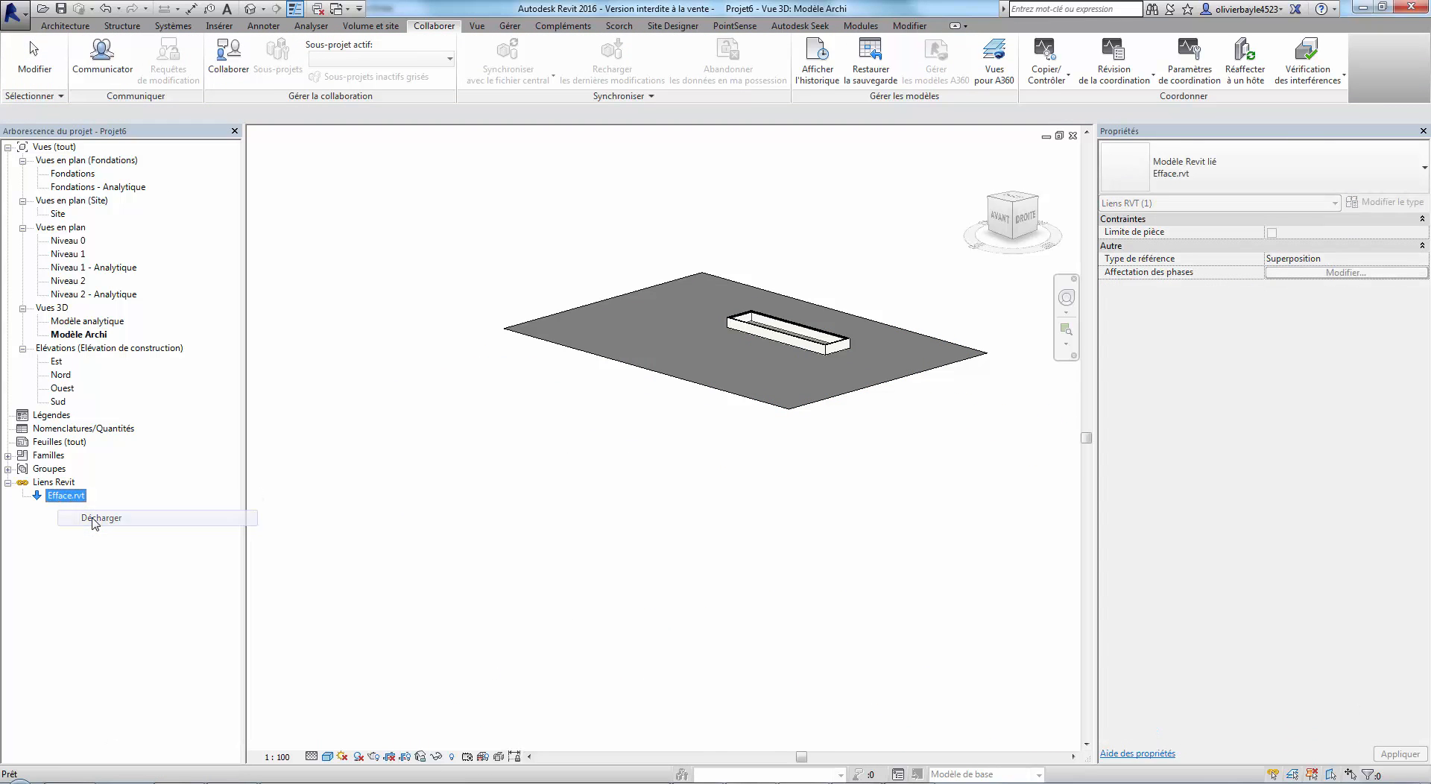
{"action": "middle_click_drag", "start_coordinate": [829, 252], "coordinate": [705, 415]}
{"action": "scroll", "coordinate": [604, 535], "scroll_direction": "up", "scroll_amount": 2}
{"action": "middle_click_drag", "start_coordinate": [669, 489], "coordinate": [721, 391]}
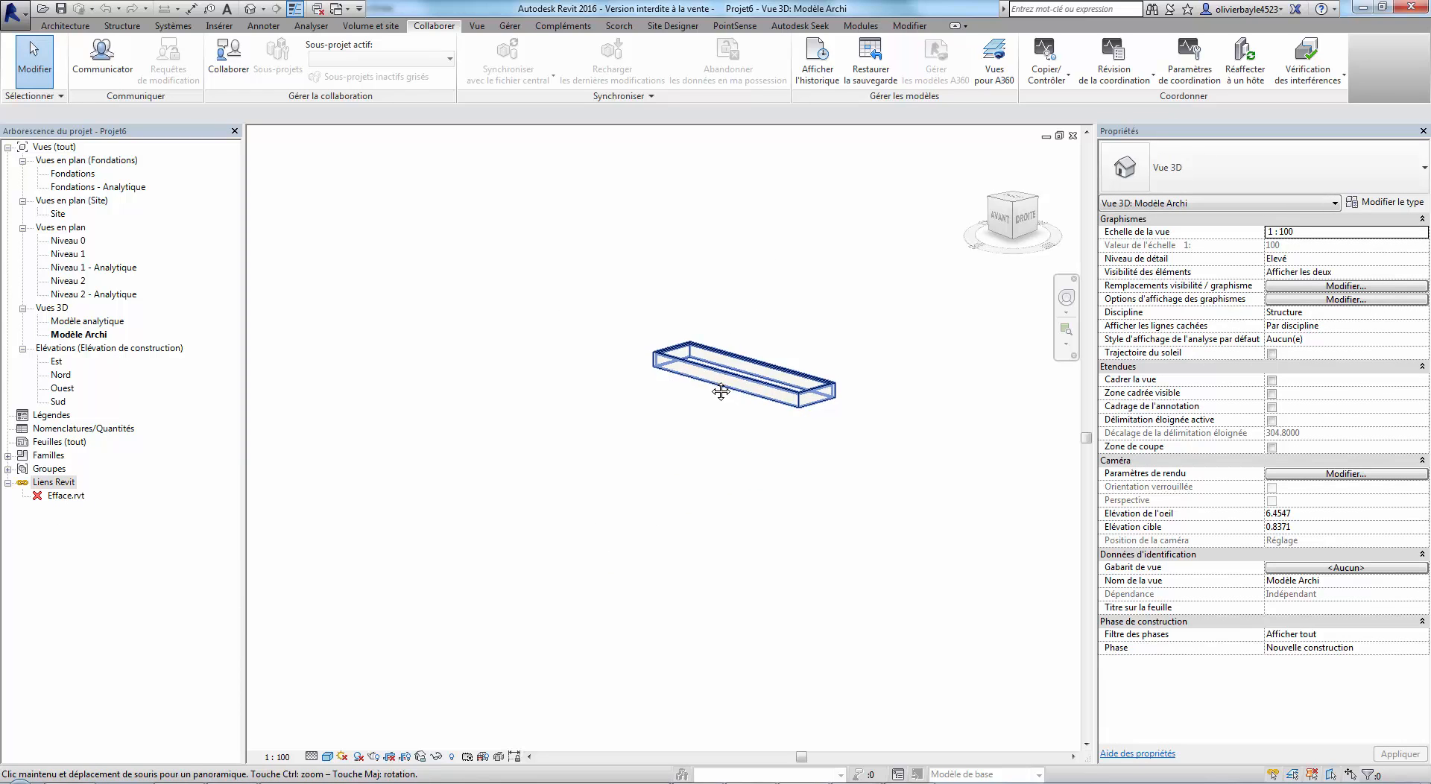
Create a rectangular BA20 structural floor about 4.9 m by 2.8 m on the Fondations level, near the light fixture.
{"action": "left_click", "coordinate": [122, 25]}
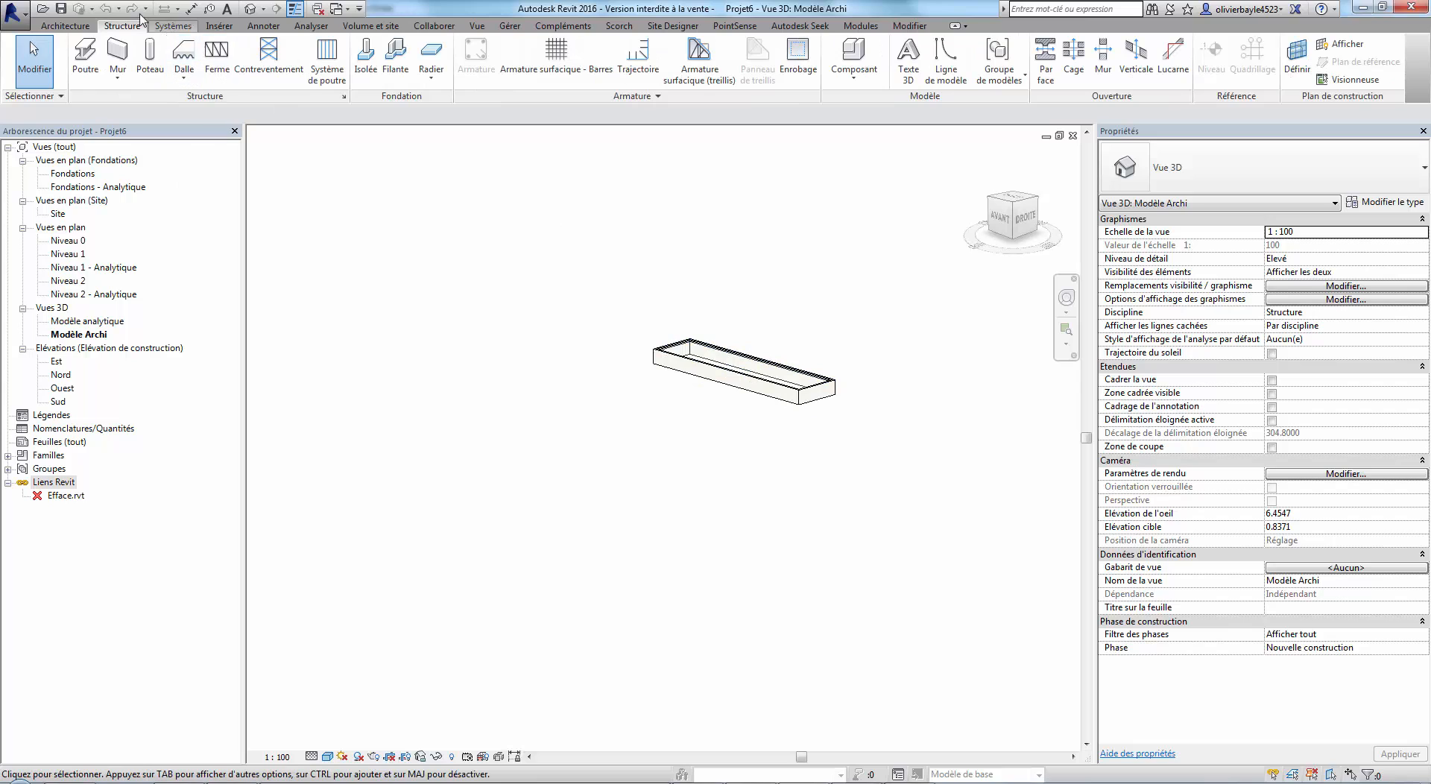
{"action": "left_click", "coordinate": [181, 50]}
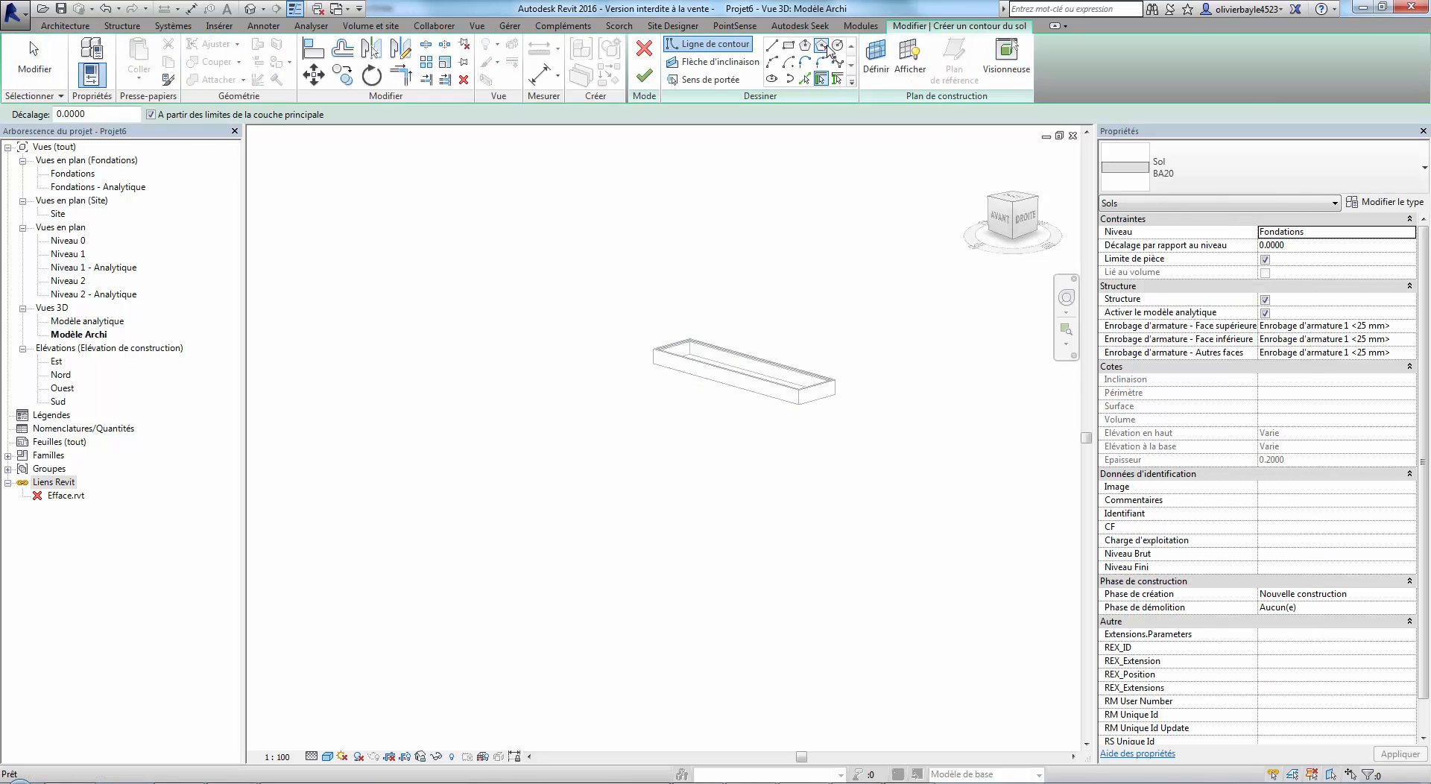
{"action": "left_click", "coordinate": [790, 49]}
{"action": "left_click", "coordinate": [330, 464]}
{"action": "middle_click_drag", "start_coordinate": [831, 549], "coordinate": [784, 387]}
{"action": "scroll", "coordinate": [784, 388], "scroll_direction": "down", "scroll_amount": 1}
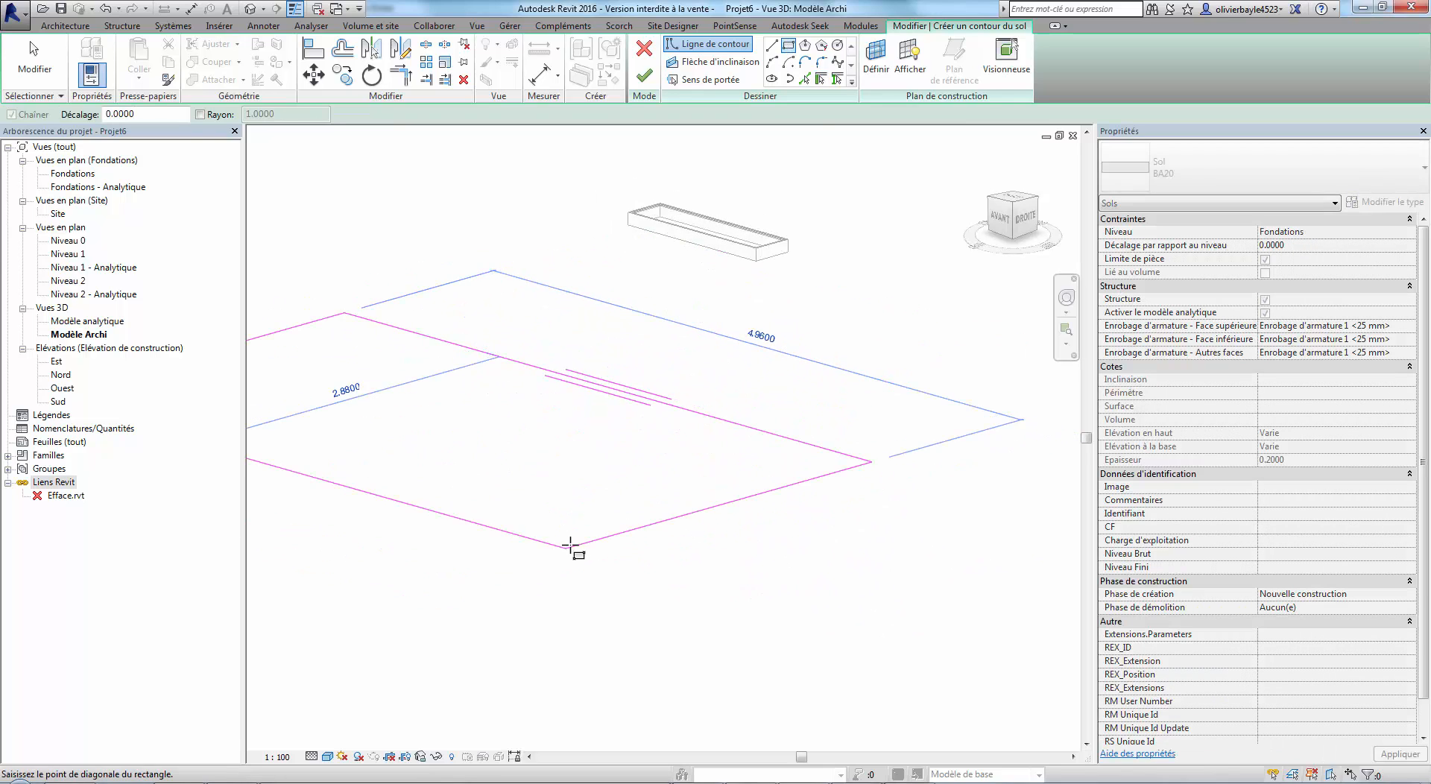
{"action": "left_click", "coordinate": [571, 544]}
{"action": "left_click", "coordinate": [644, 76]}
{"action": "middle_click_drag", "start_coordinate": [674, 286], "coordinate": [822, 294]}
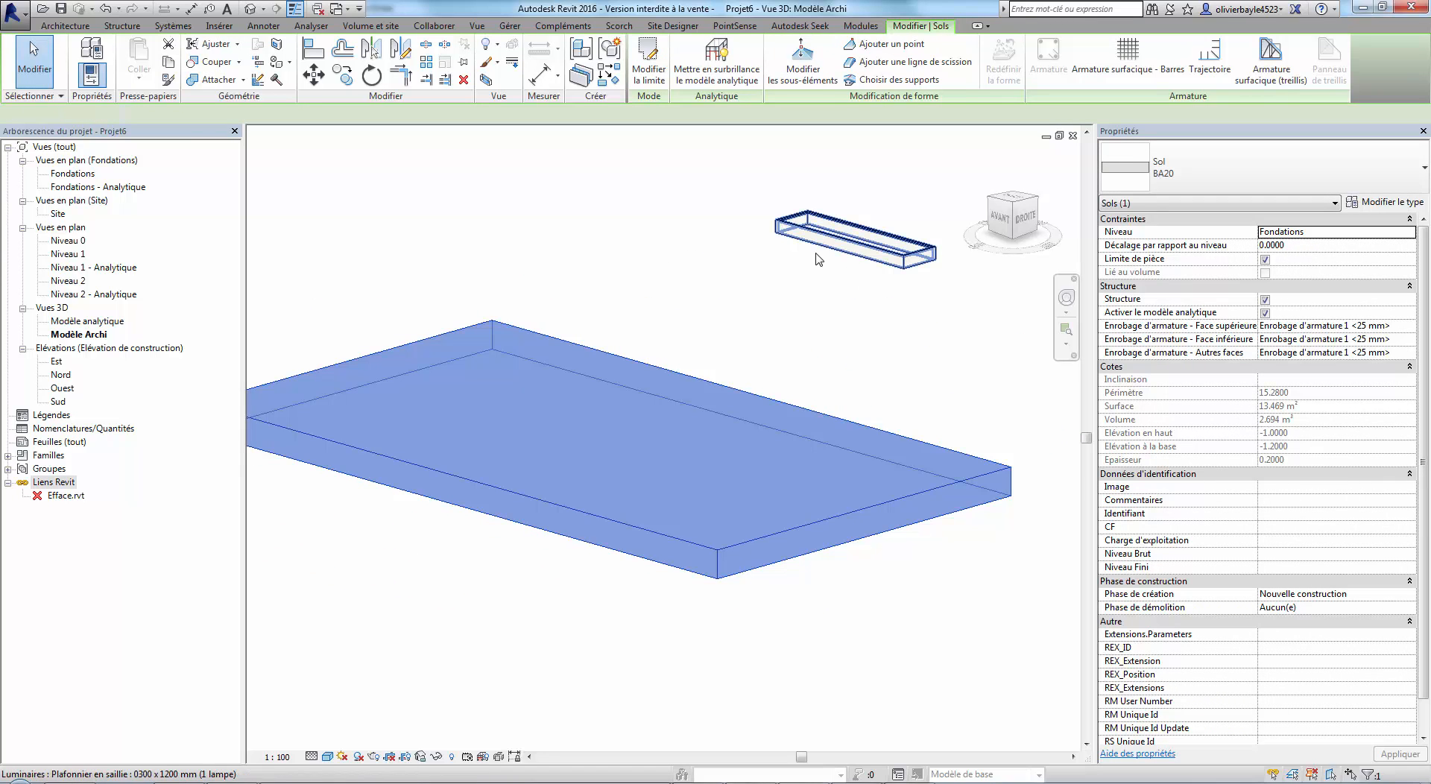
Rehost the copied light fixture onto the underside of the new floor slab using face placement.
{"action": "left_click", "coordinate": [883, 254]}
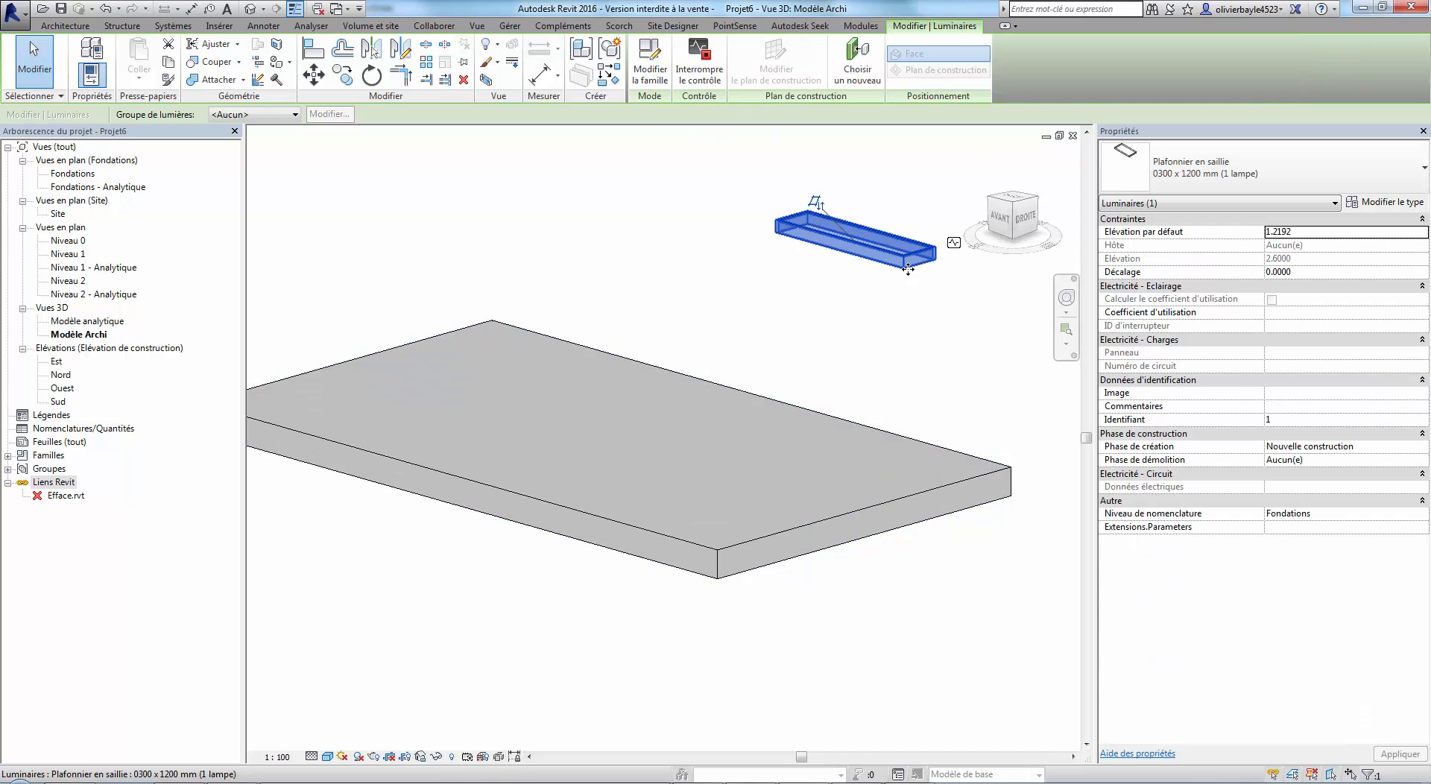
{"action": "left_click", "coordinate": [863, 73]}
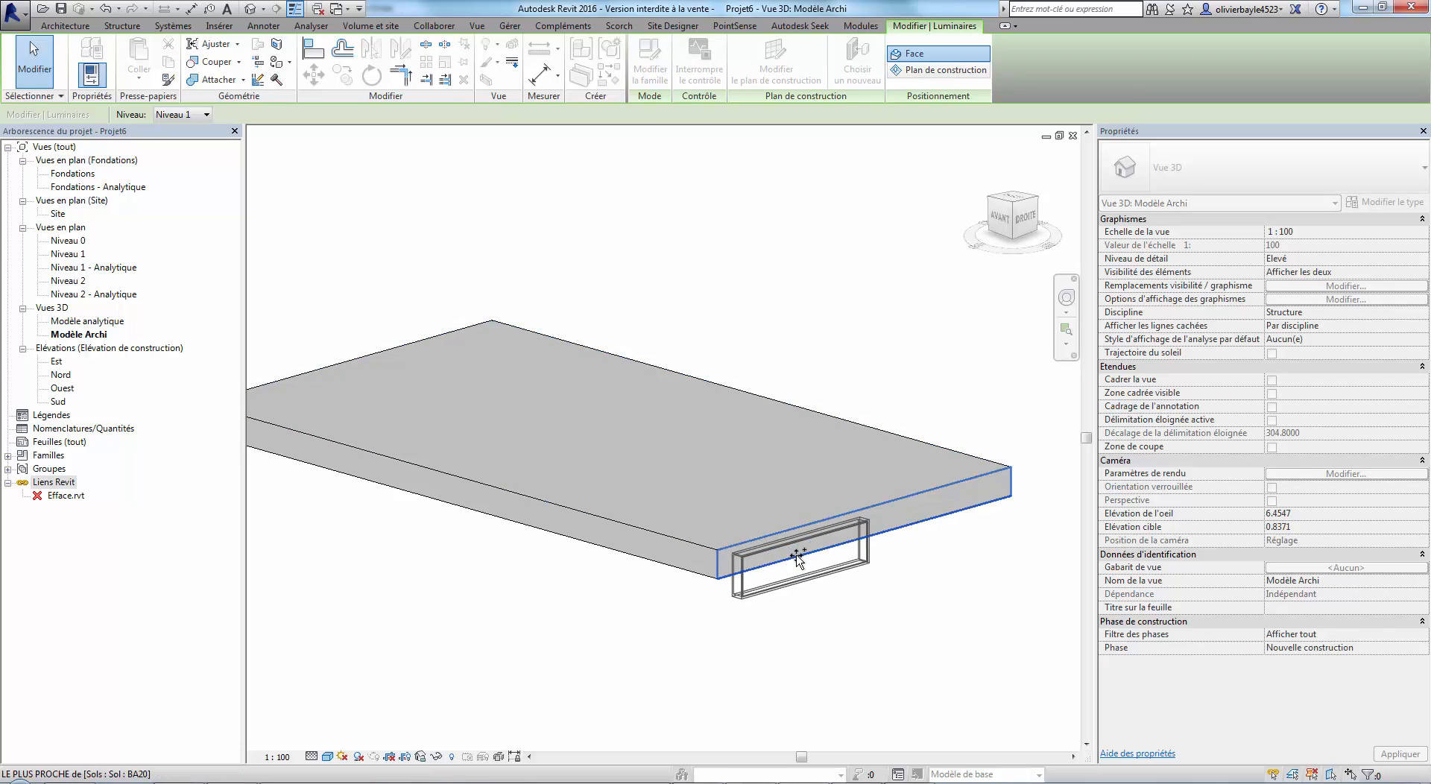
{"action": "middle_click_drag", "start_coordinate": [589, 586], "coordinate": [637, 311], "text": "shift"}
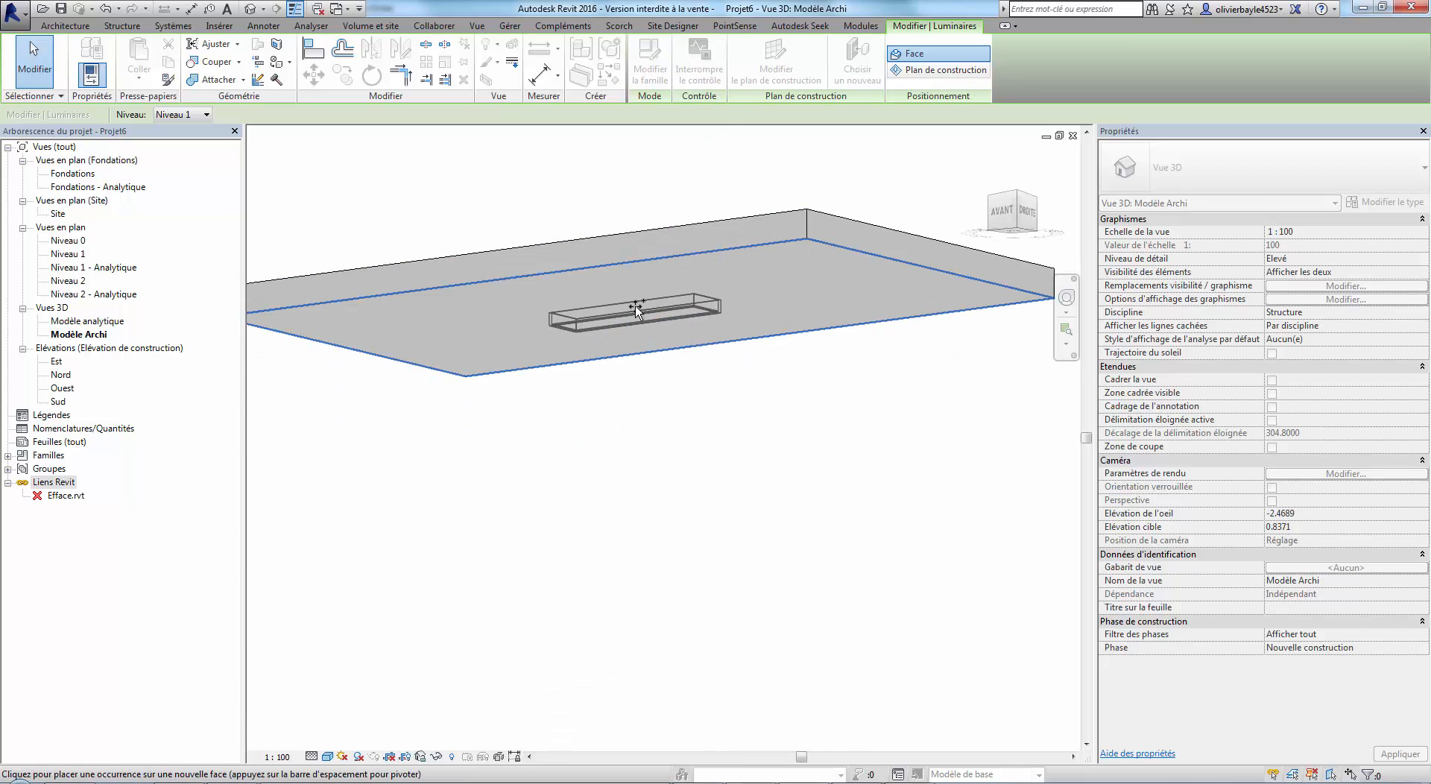
{"action": "left_click", "coordinate": [636, 311]}
{"action": "key", "text": "Escape"}
{"action": "key", "text": "Escape"}
{"action": "middle_click_drag", "start_coordinate": [636, 312], "coordinate": [648, 374], "text": "shift"}
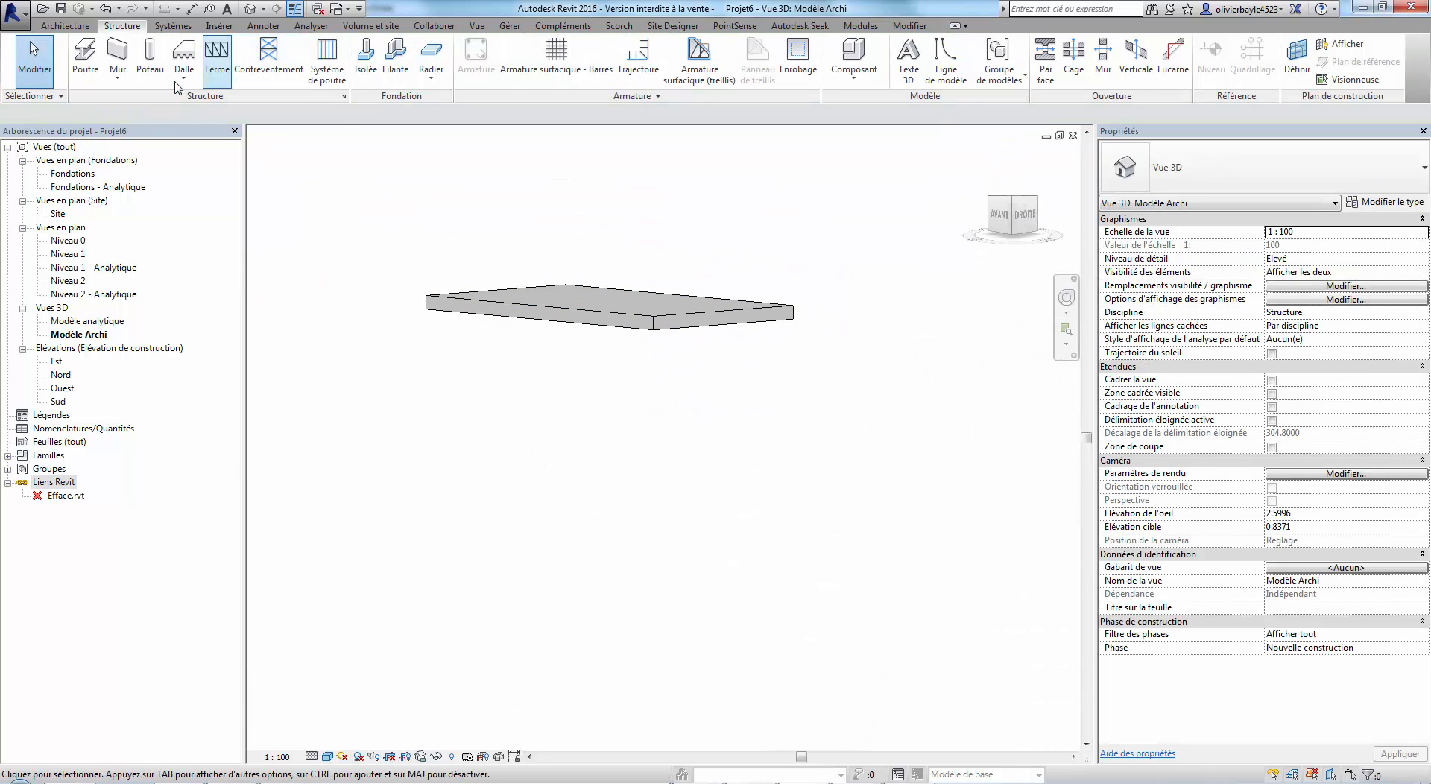
Draw a straight BA40 load-bearing wall in the 3D view, apart from the floor slab.
{"action": "left_click", "coordinate": [113, 49]}
{"action": "left_click", "coordinate": [396, 461]}
{"action": "left_click", "coordinate": [963, 528]}
{"action": "key", "text": "Escape"}
{"action": "key", "text": "Escape"}
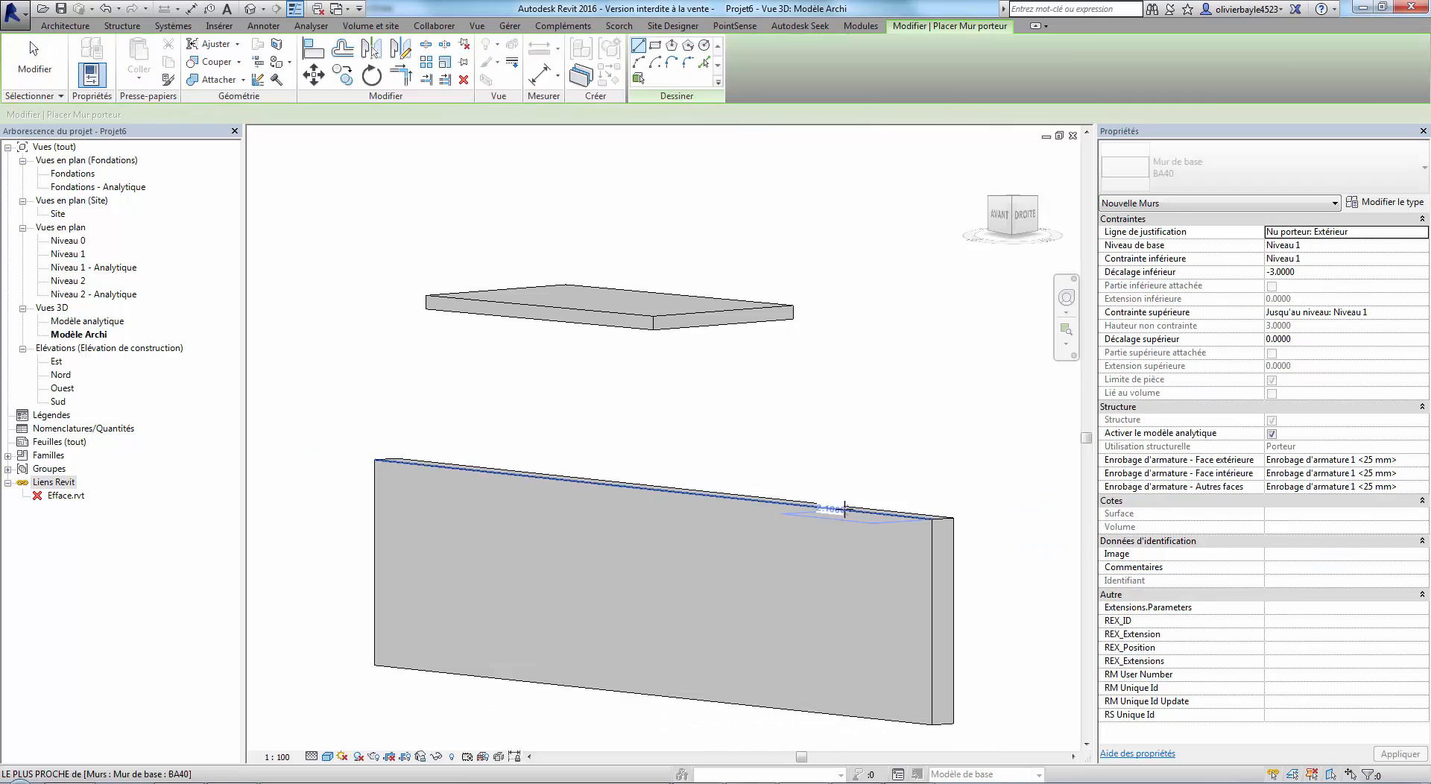
Rehost the light fixture from the slab's underside onto the vertical face of the BA40 wall.
{"action": "middle_click_drag", "start_coordinate": [840, 508], "coordinate": [773, 473], "text": "shift"}
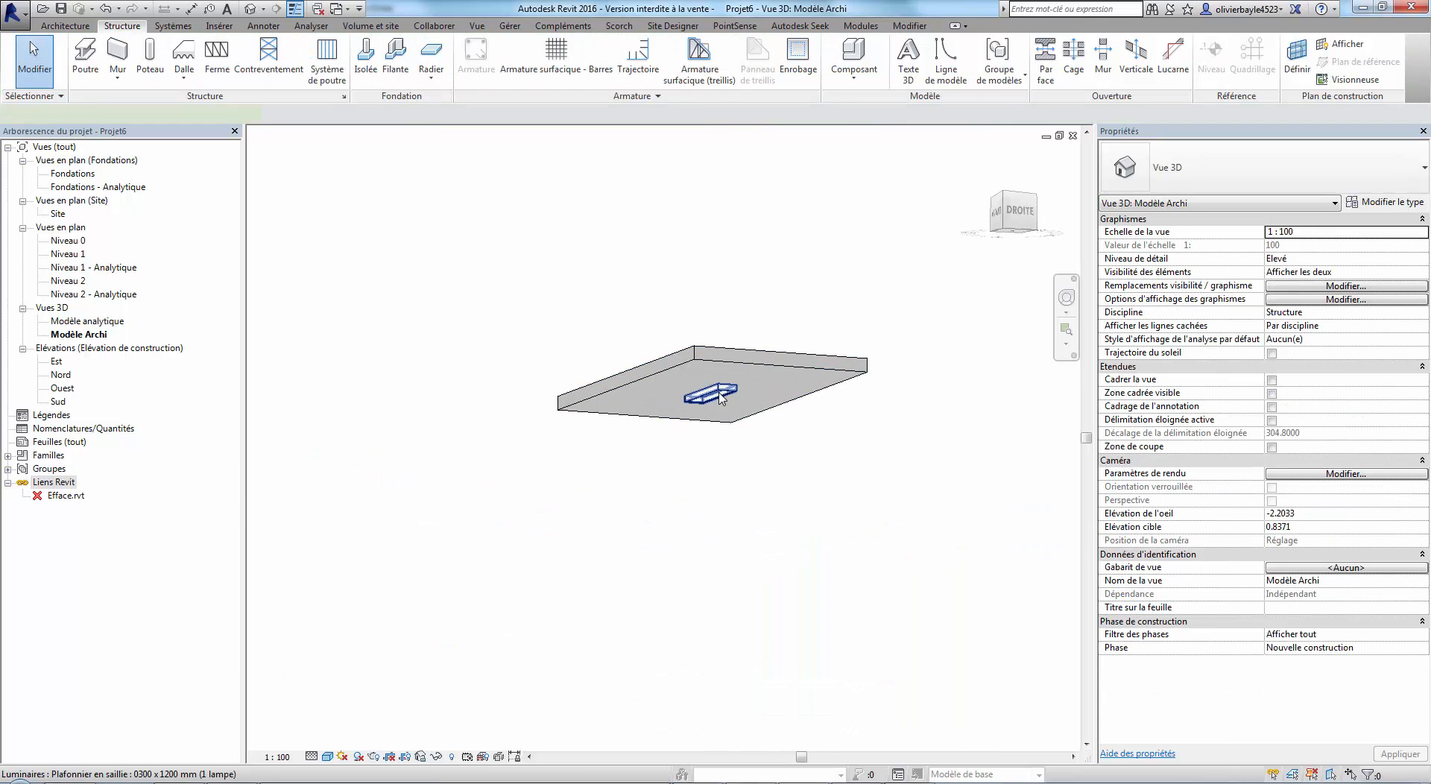
{"action": "left_click", "coordinate": [719, 393]}
{"action": "left_click", "coordinate": [858, 63]}
{"action": "middle_click_drag", "start_coordinate": [609, 612], "coordinate": [876, 492]}
{"action": "scroll", "coordinate": [879, 493], "scroll_direction": "down", "scroll_amount": 7}
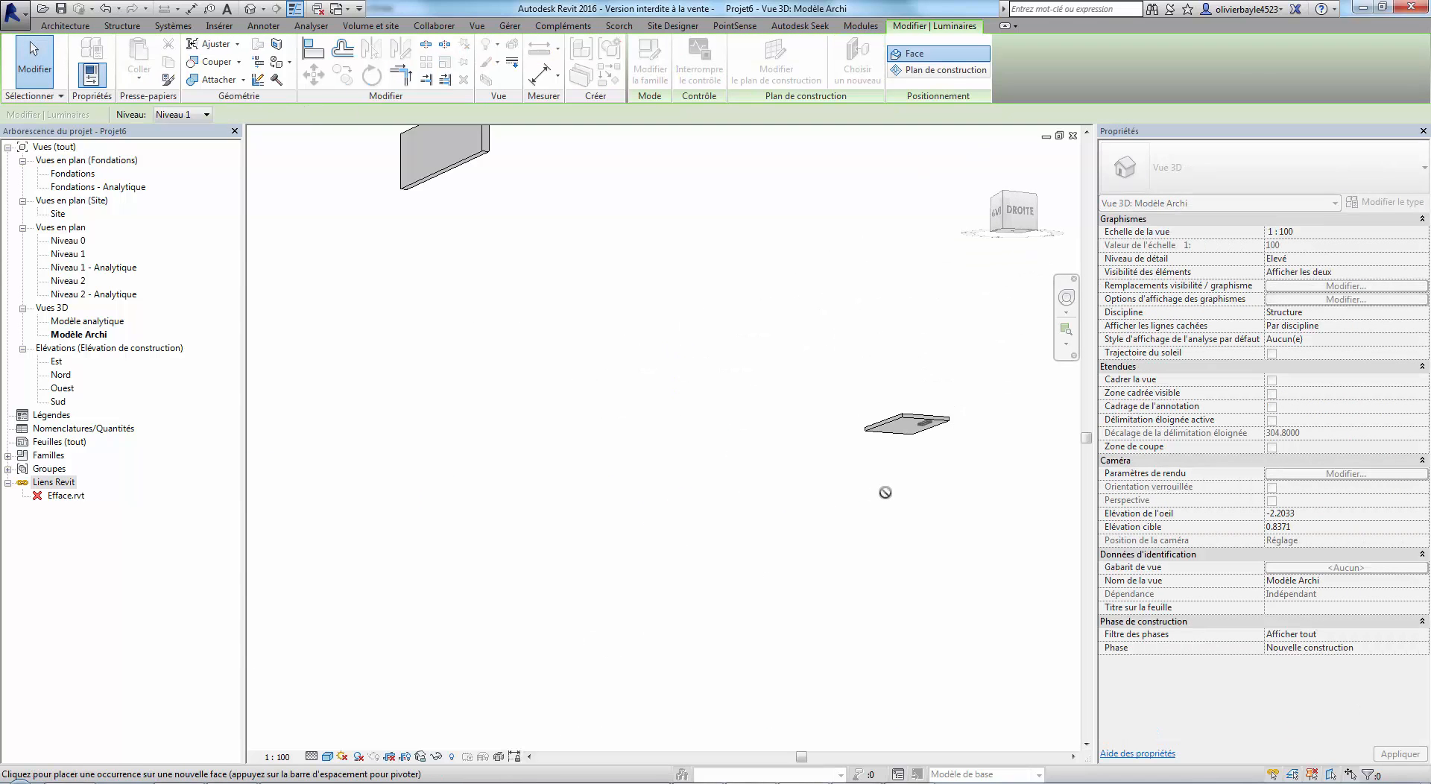
{"action": "middle_click_drag", "start_coordinate": [509, 473], "coordinate": [656, 765]}
{"action": "scroll", "coordinate": [720, 570], "scroll_direction": "up", "scroll_amount": 5}
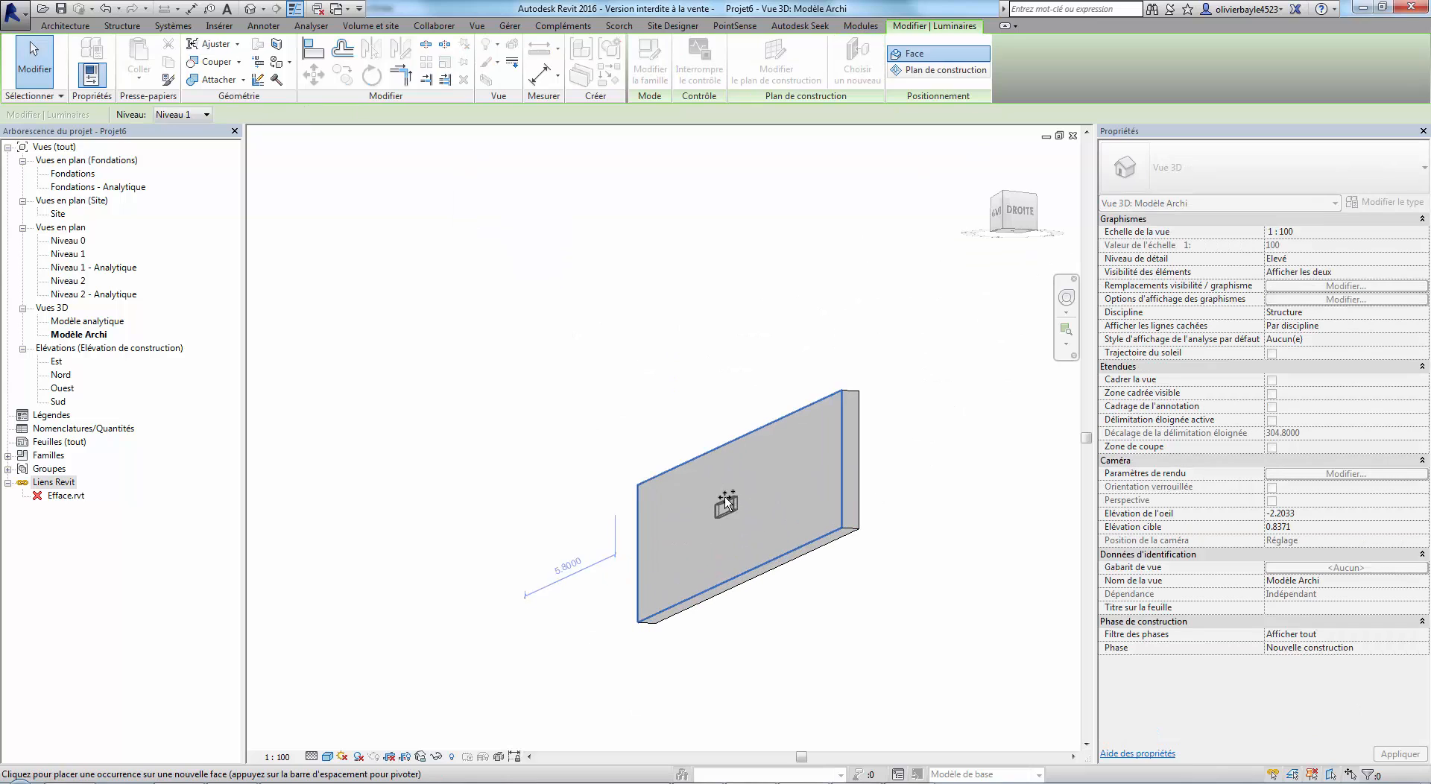
{"action": "left_click", "coordinate": [666, 493]}
{"action": "scroll", "coordinate": [663, 486], "scroll_direction": "up", "scroll_amount": 3}
{"action": "middle_click_drag", "start_coordinate": [666, 488], "coordinate": [821, 618], "text": "shift"}
{"action": "key", "text": "Escape"}
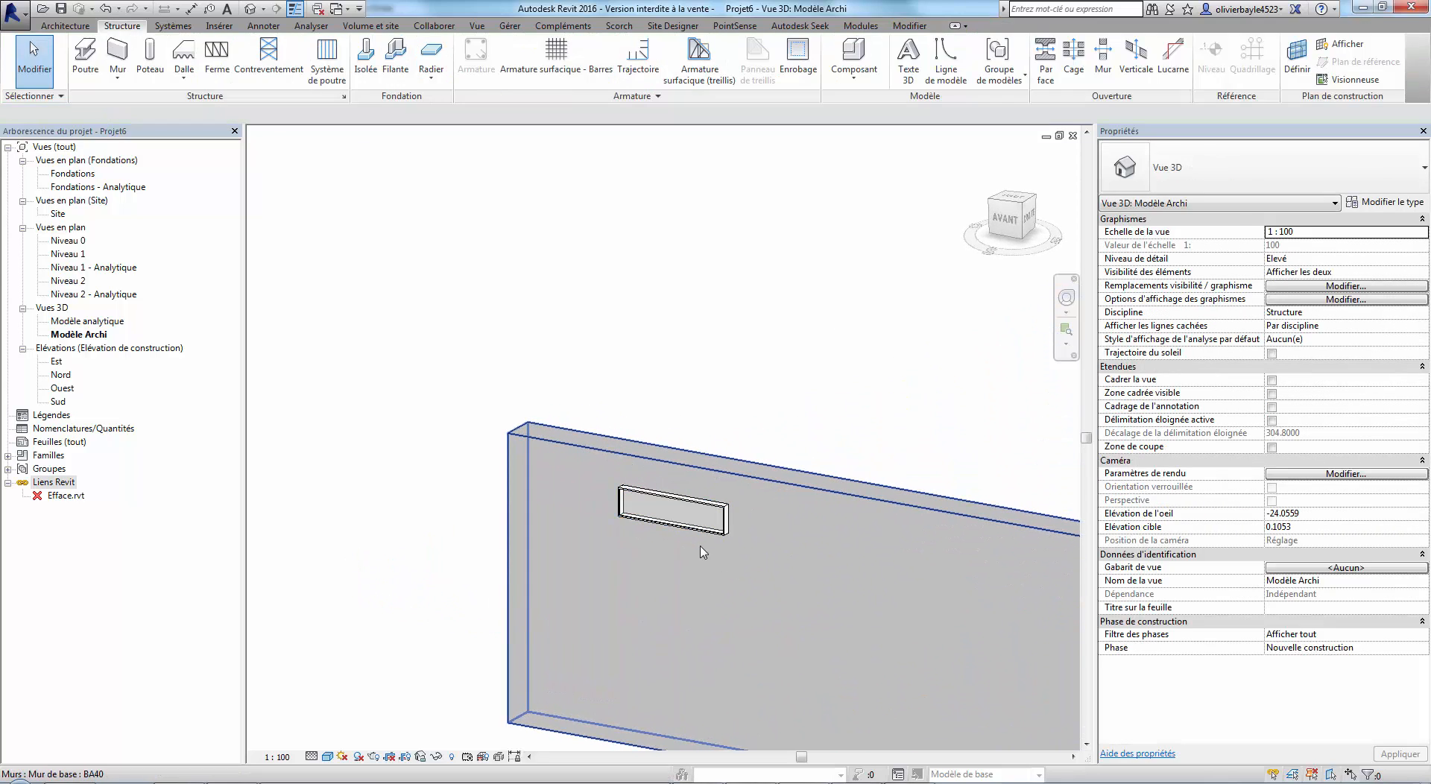
{"action": "scroll", "coordinate": [696, 544], "scroll_direction": "up", "scroll_amount": 3}
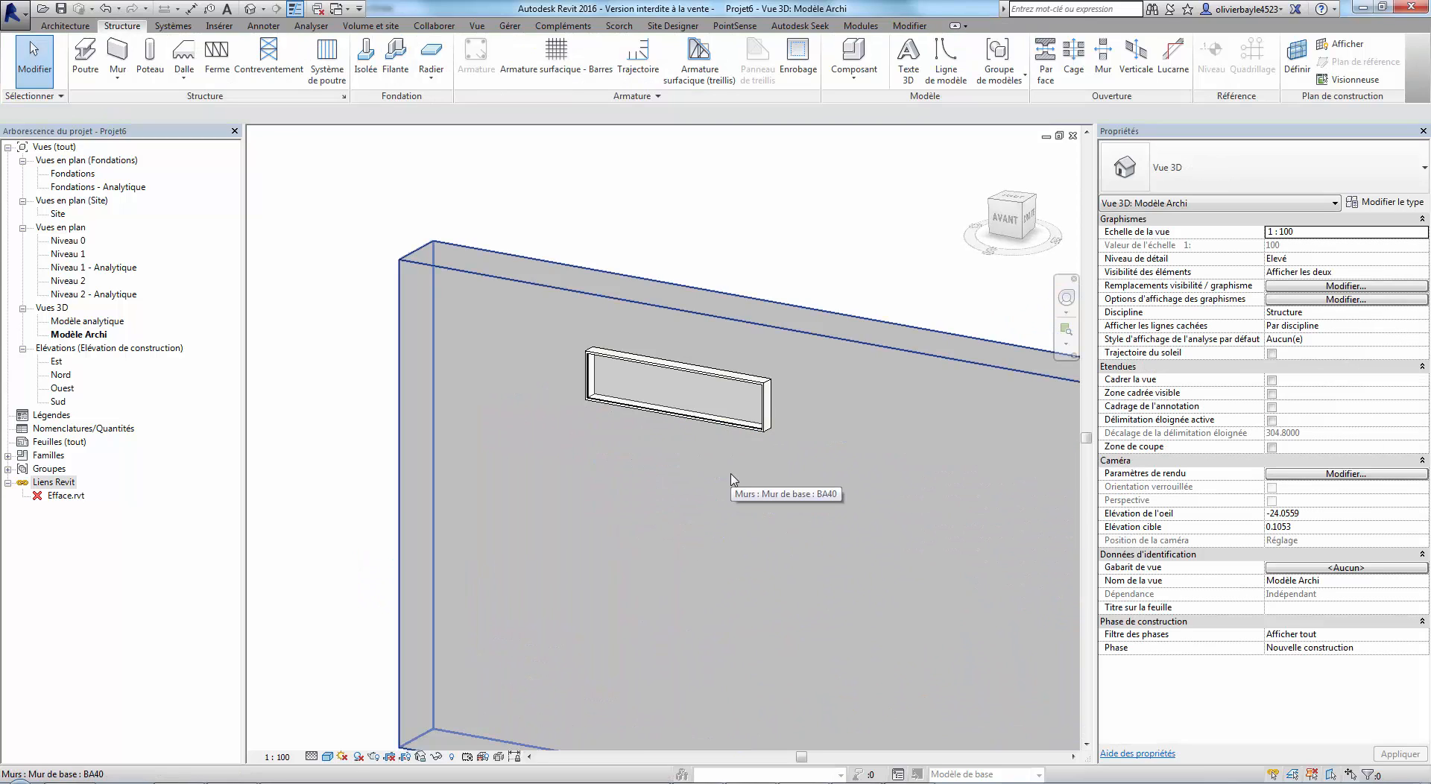